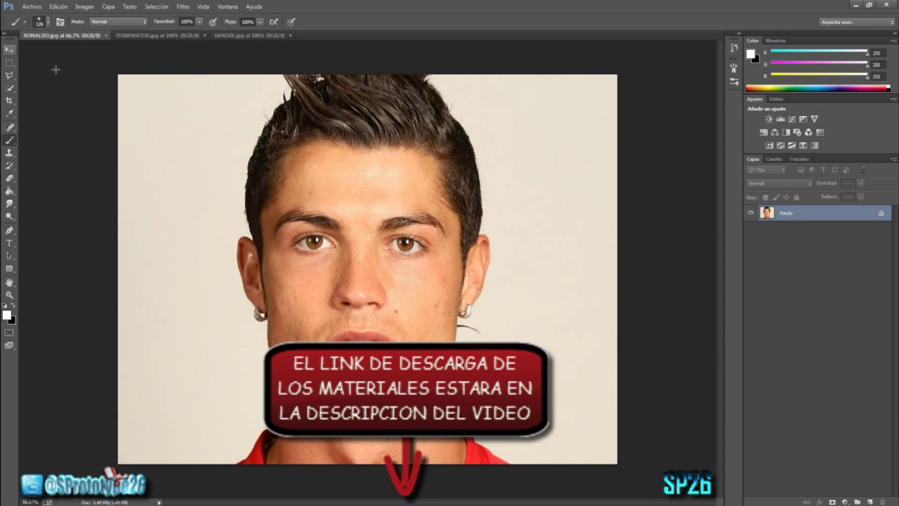
Step: Switch to the Move tool and bring up the TERMINATOR.jpg chrome skull document
key(v)
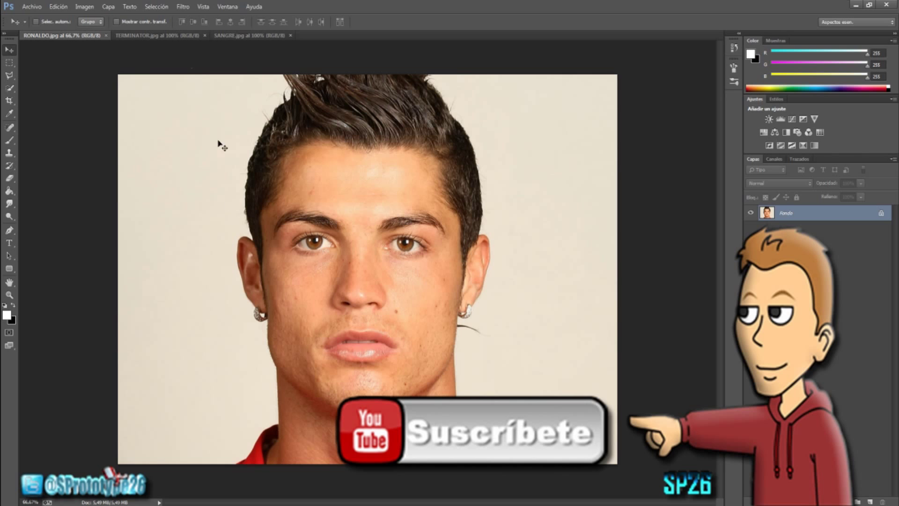
click(171, 36)
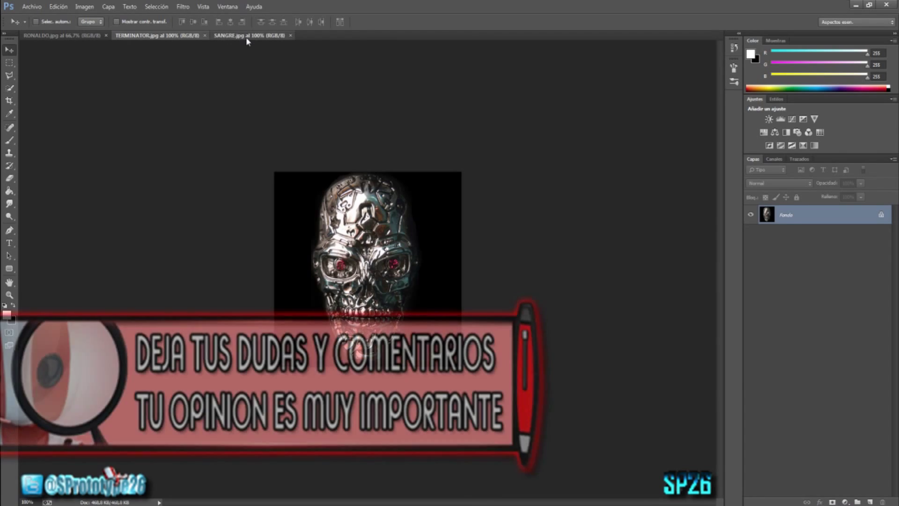
click(247, 36)
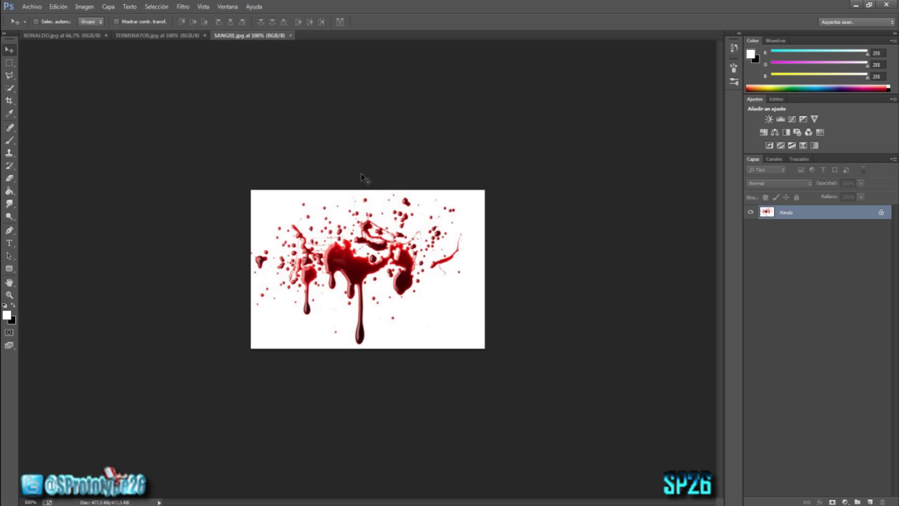
click(153, 36)
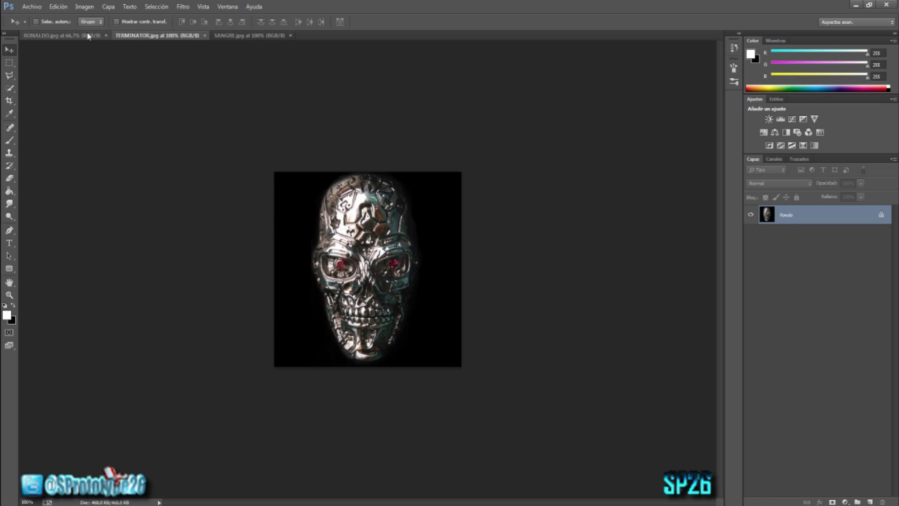
click(89, 37)
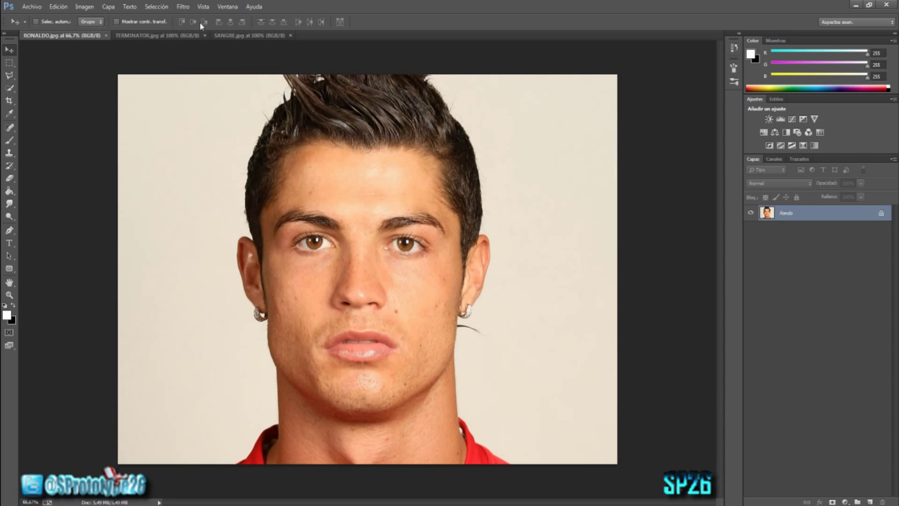
click(163, 37)
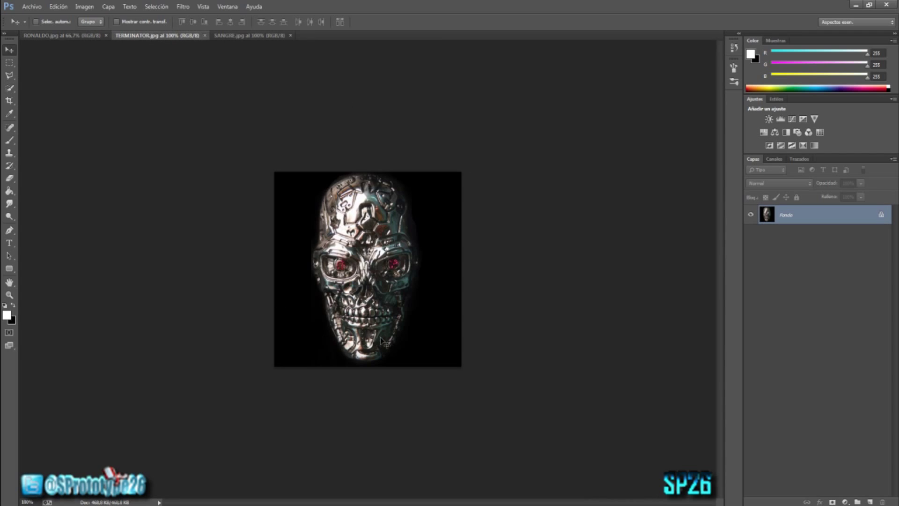
Step: Select the whole skull image with a rectangular marquee and paste it into RONALDO.jpg
click(9, 62)
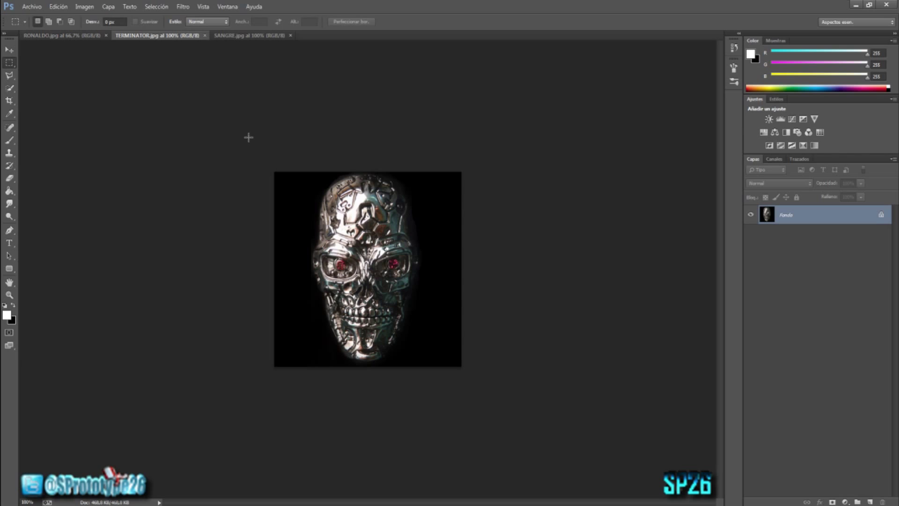
drag(239, 133, 546, 403)
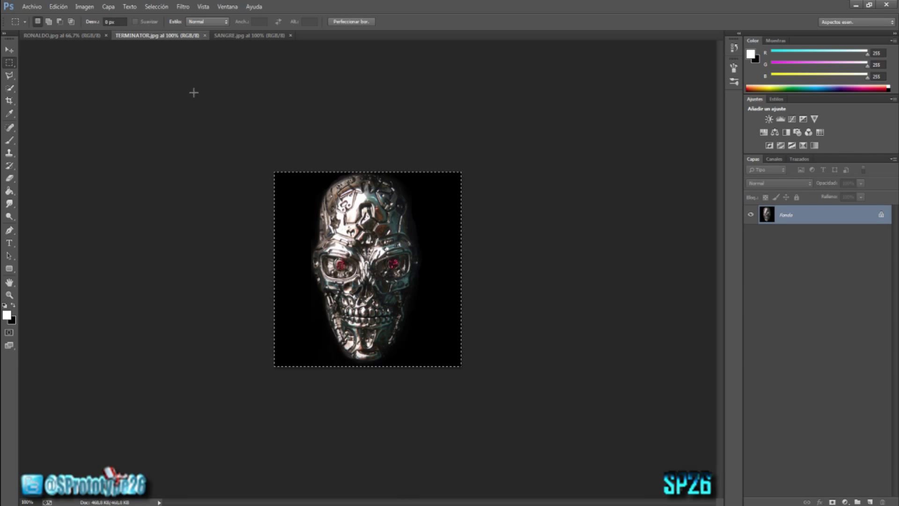
right_click(9, 64)
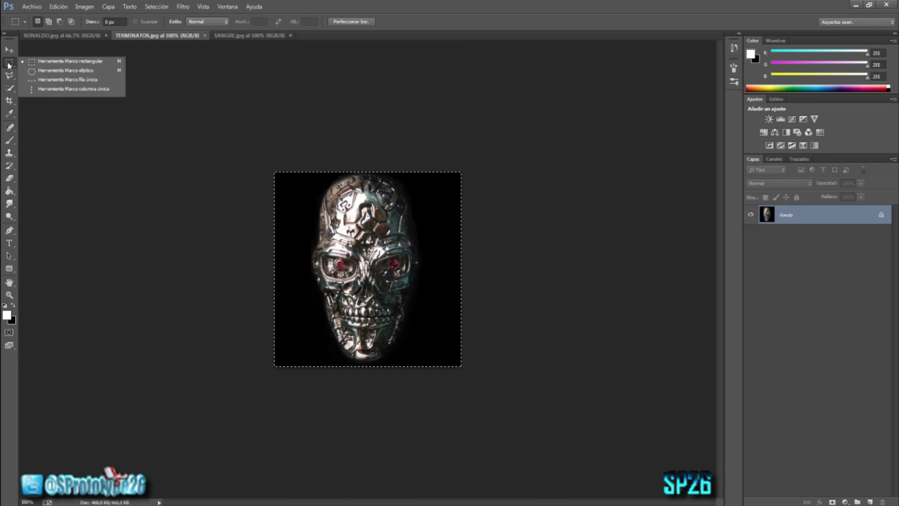
click(57, 63)
drag(245, 134, 518, 397)
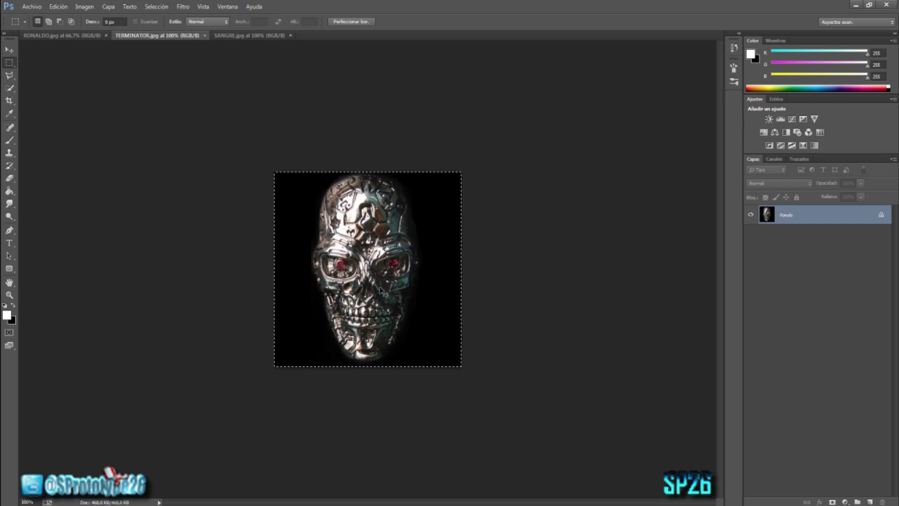
click(62, 36)
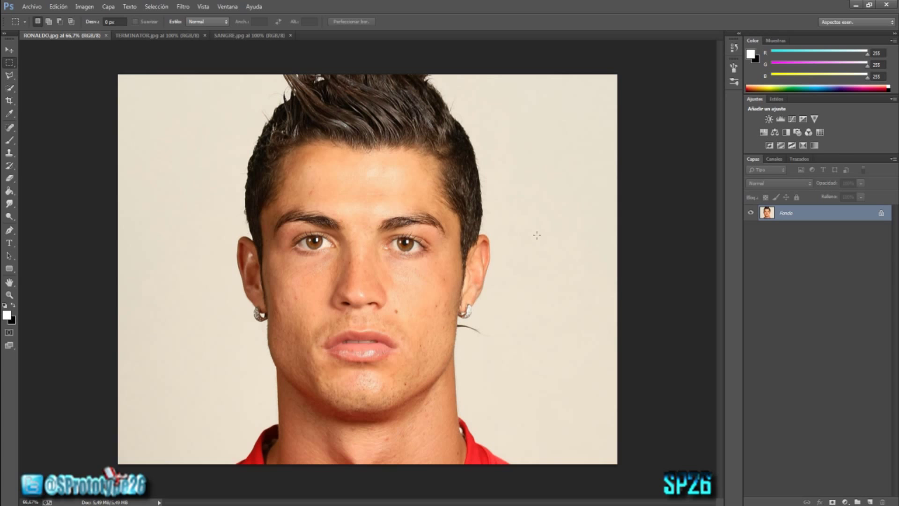
key(ctrl+v)
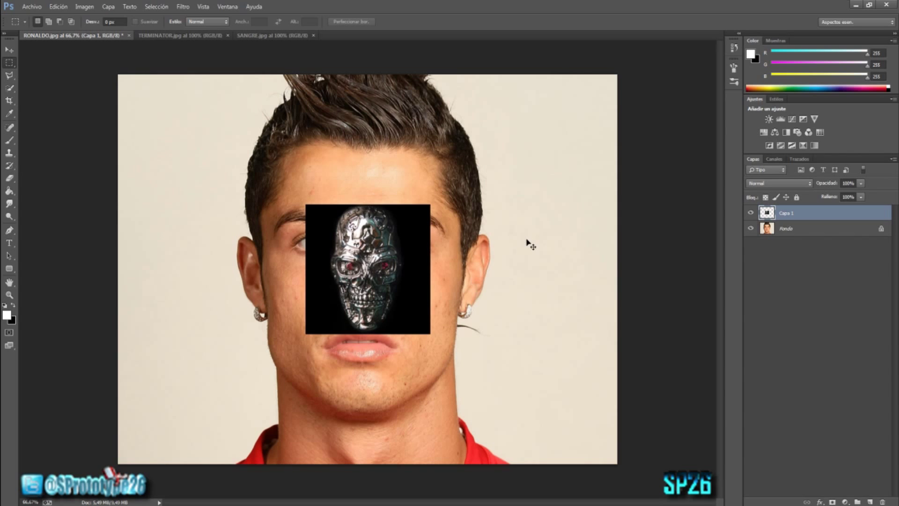
Step: Free-transform the pasted skull, enlarging it to about 190.75% by 200% over the face
key(ctrl+t)
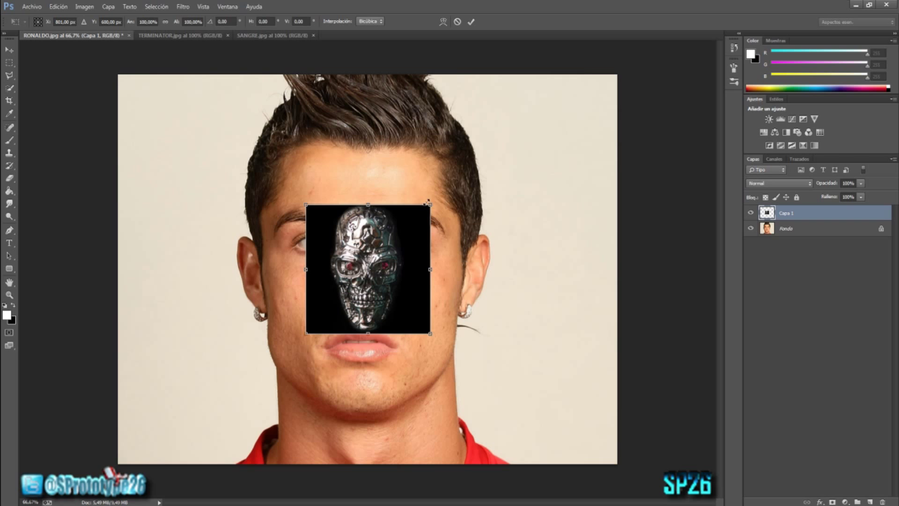
drag(431, 205, 538, 75)
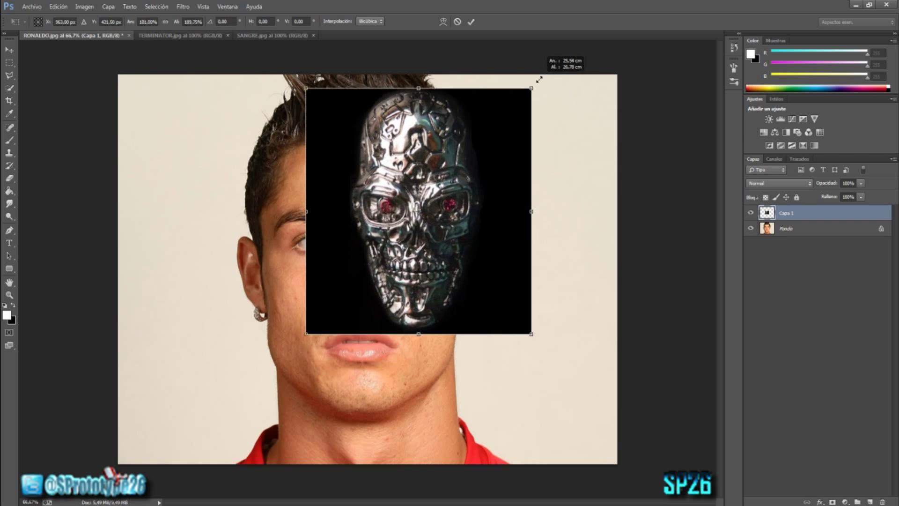
drag(424, 187, 355, 254)
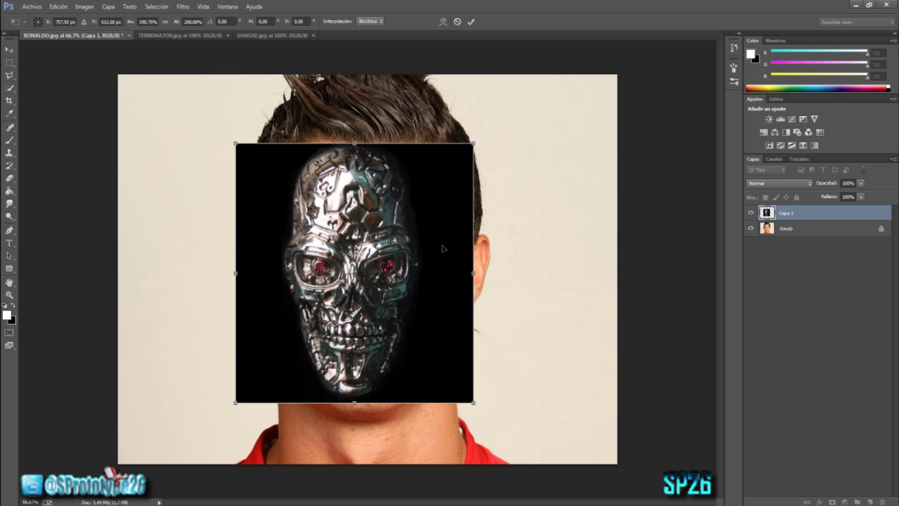
click(860, 183)
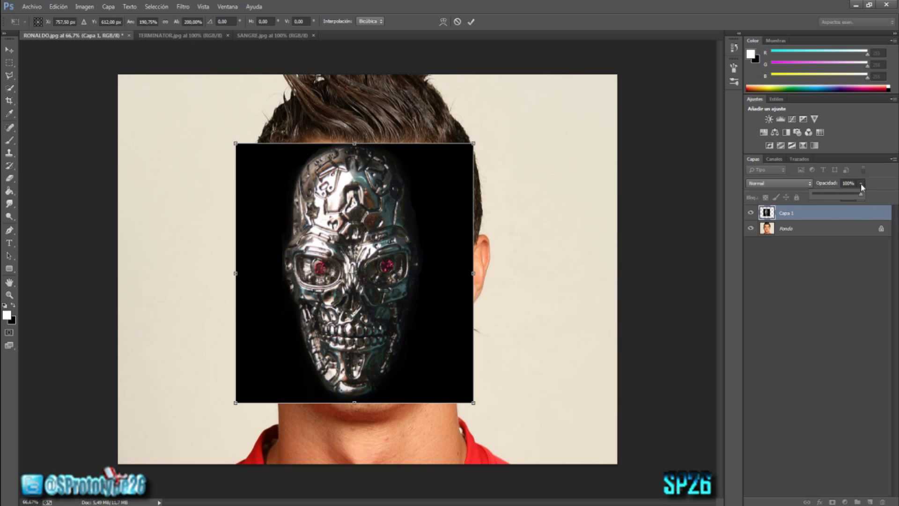
Step: Drop the skull layer to 57% opacity and stretch it over the face, chin and forehead
click(840, 195)
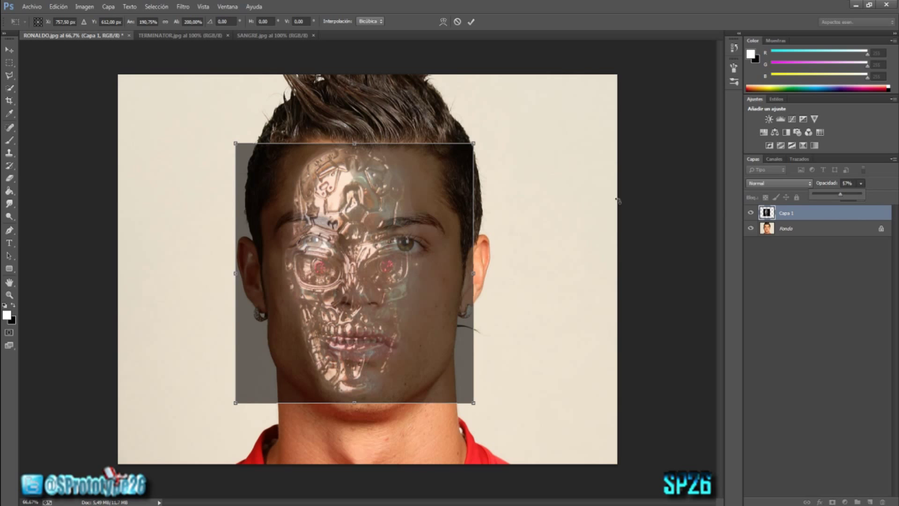
drag(474, 143, 598, 100)
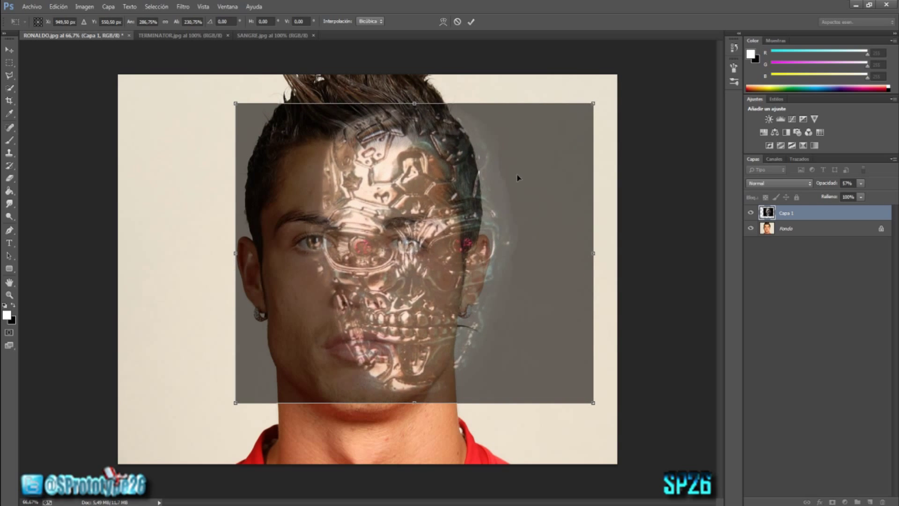
mouse_move(518, 177)
mouse_down()
mouse_move(460, 178)
mouse_move(477, 172)
mouse_move(467, 174)
mouse_up()
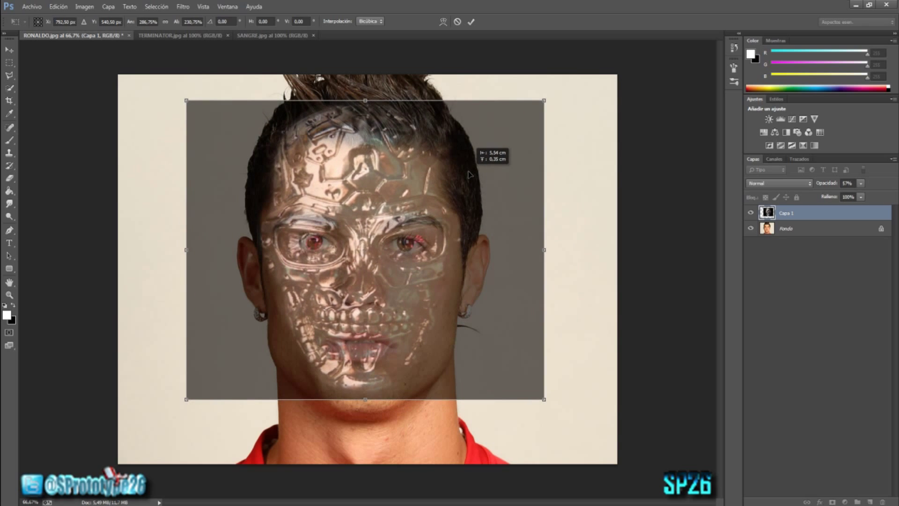
drag(365, 399, 376, 428)
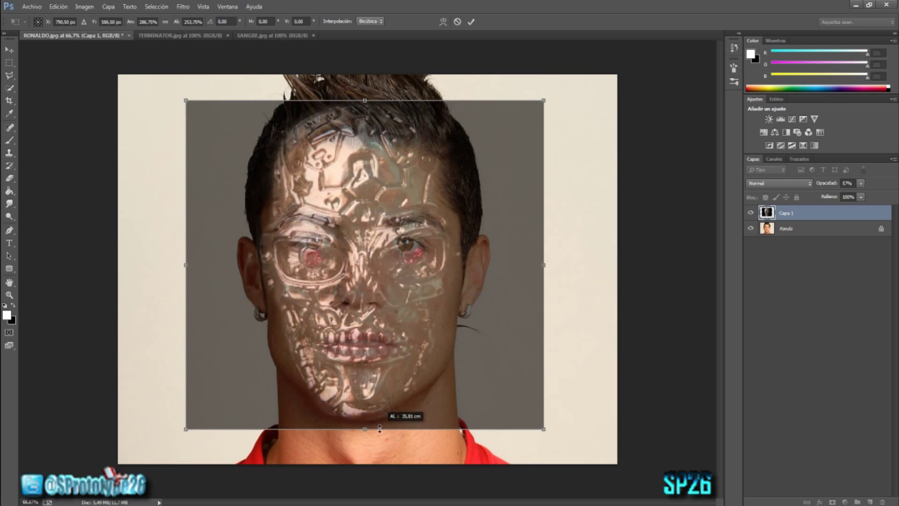
drag(366, 100, 379, 81)
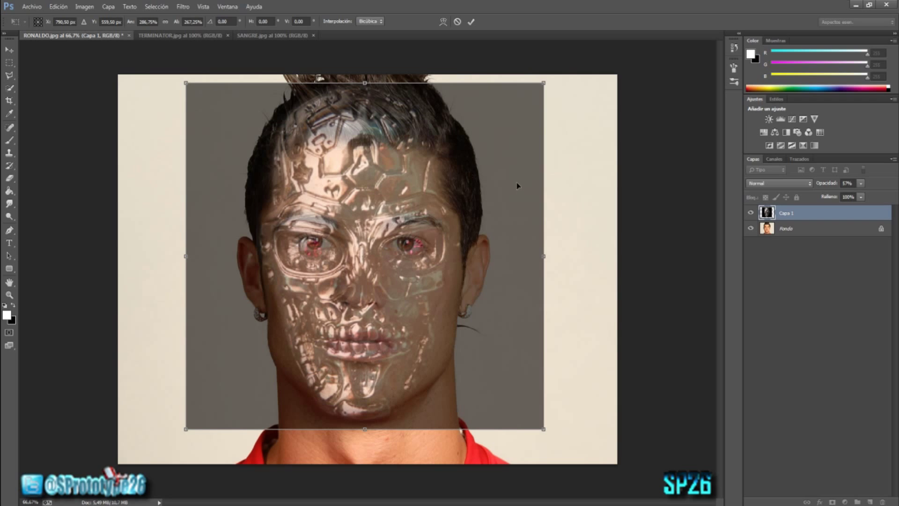
drag(546, 254, 567, 254)
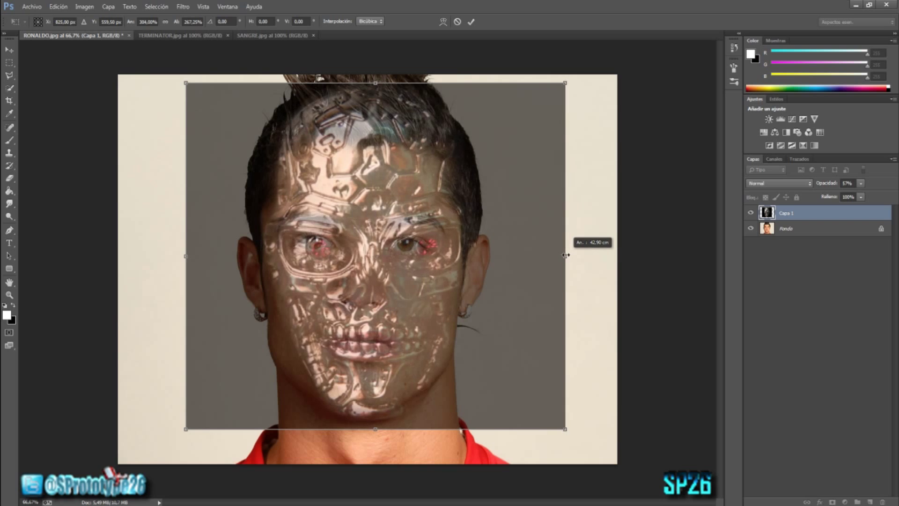
drag(437, 247, 428, 245)
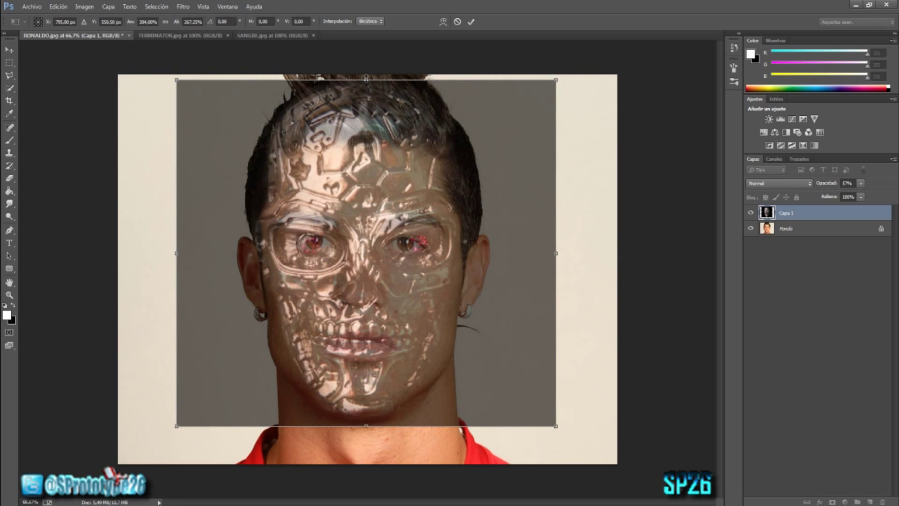
Step: Fine-tune the skull's fit, apply the transform, and restore the layer to 100% opacity
drag(365, 80, 366, 73)
drag(366, 427, 378, 437)
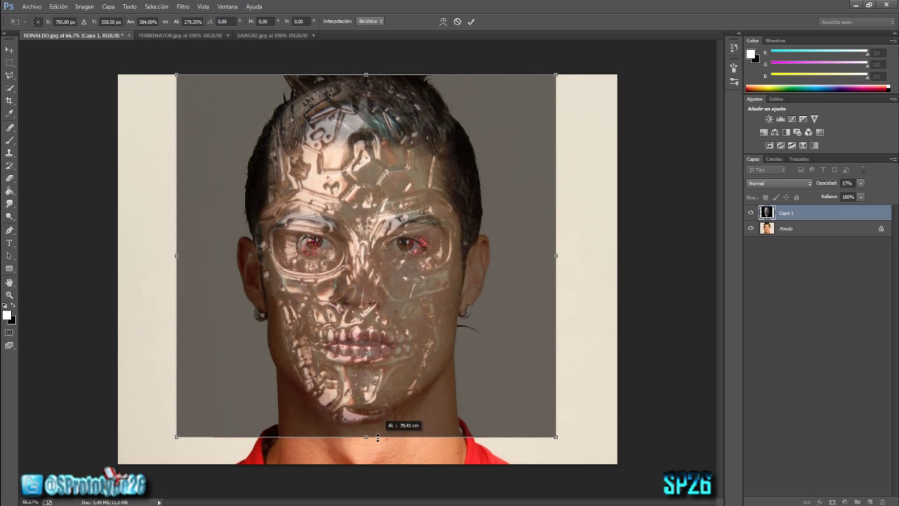
drag(396, 334, 397, 332)
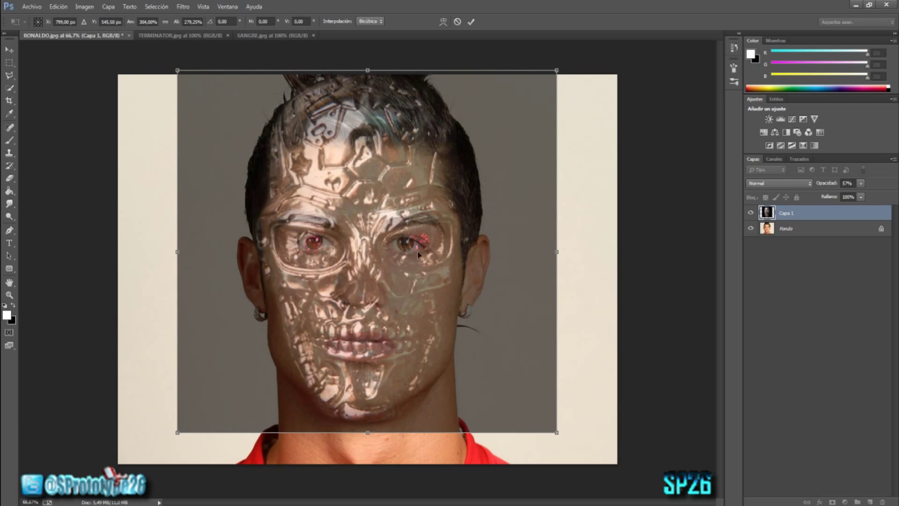
drag(420, 265, 424, 266)
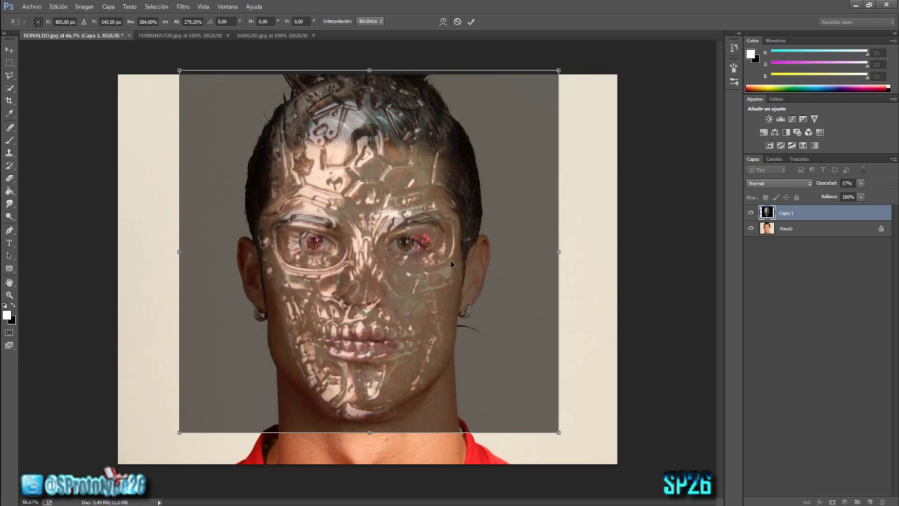
key(Return)
click(849, 183)
drag(863, 195, 887, 193)
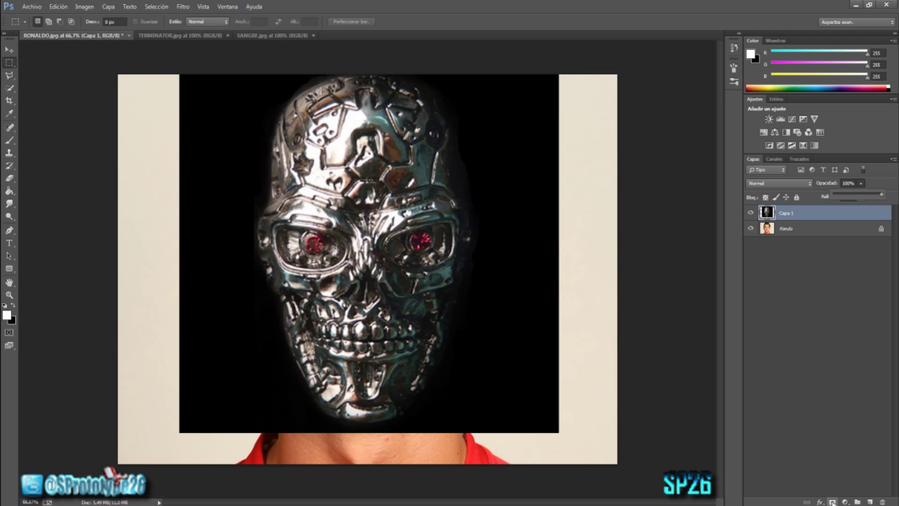
Step: Add a layer mask to Capa 1 and fill it black with the Paint Bucket to hide the skull
click(832, 501)
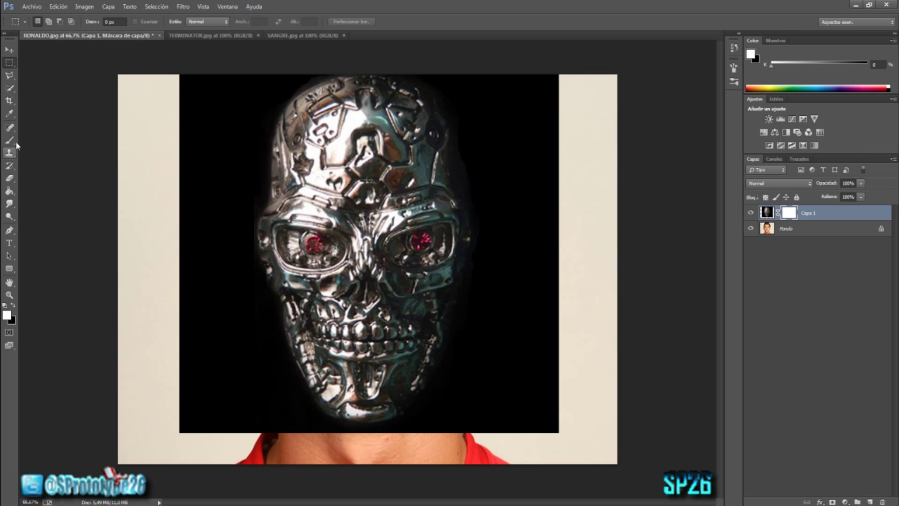
click(9, 191)
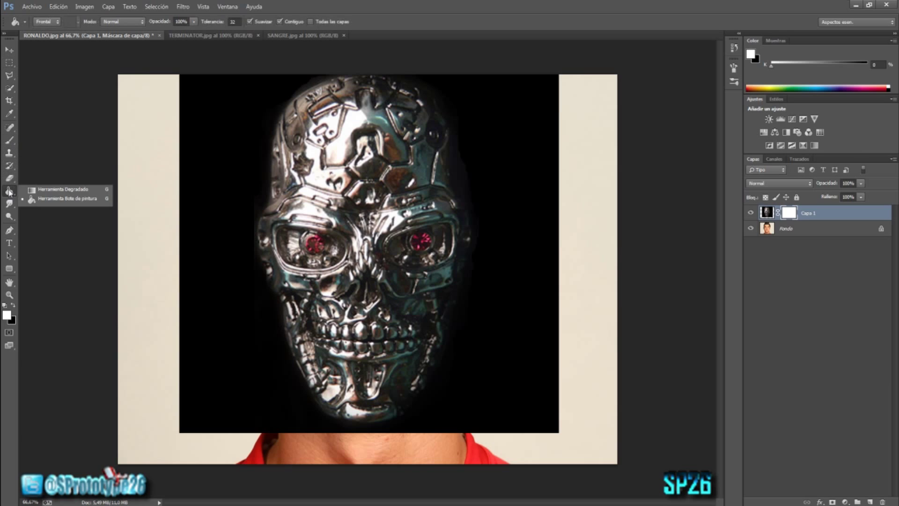
click(55, 202)
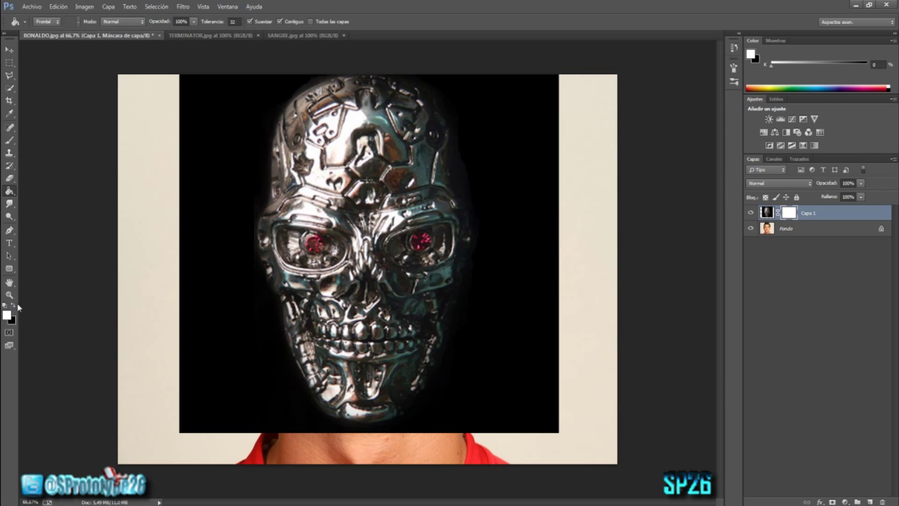
click(13, 305)
click(497, 270)
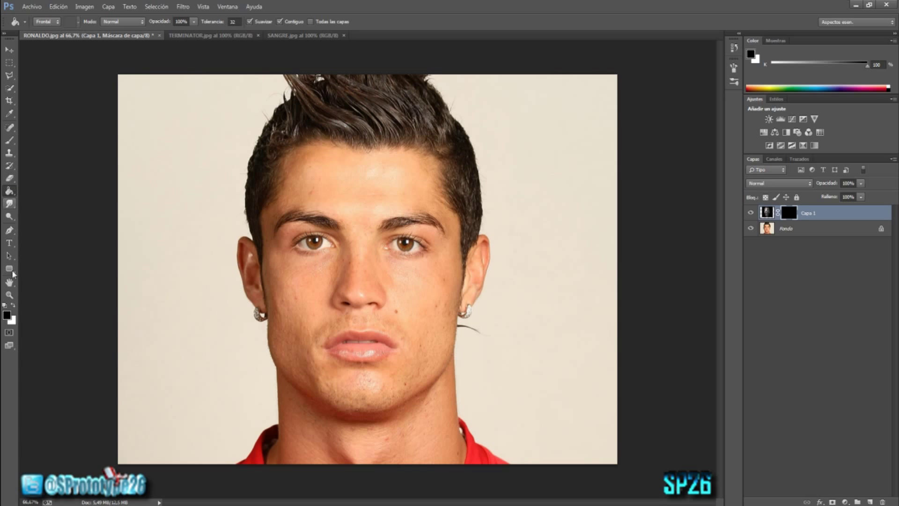
key(x)
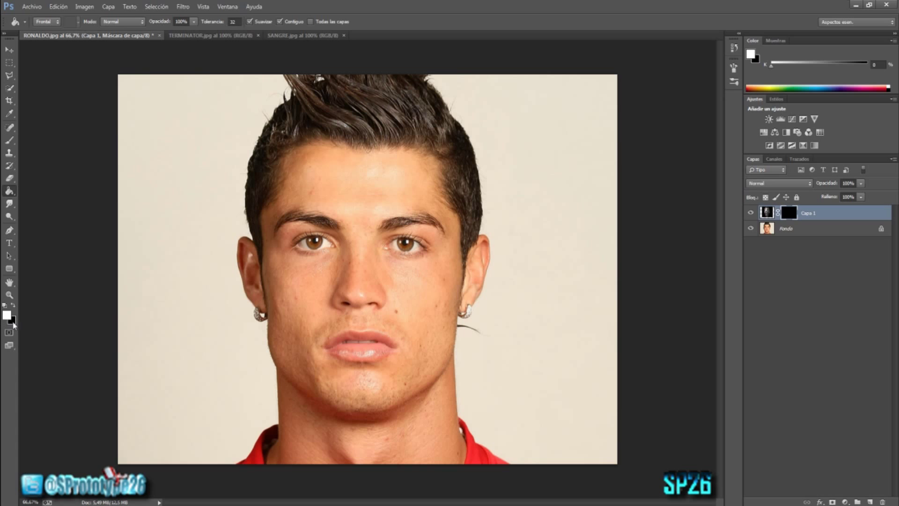
Step: Set white as the foreground colour and pick a soft Brush at a reduced size
click(7, 315)
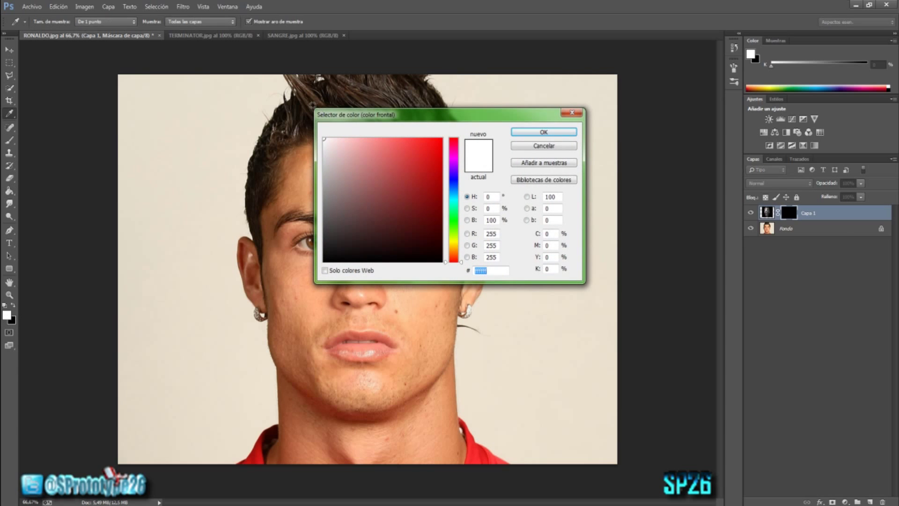
click(546, 131)
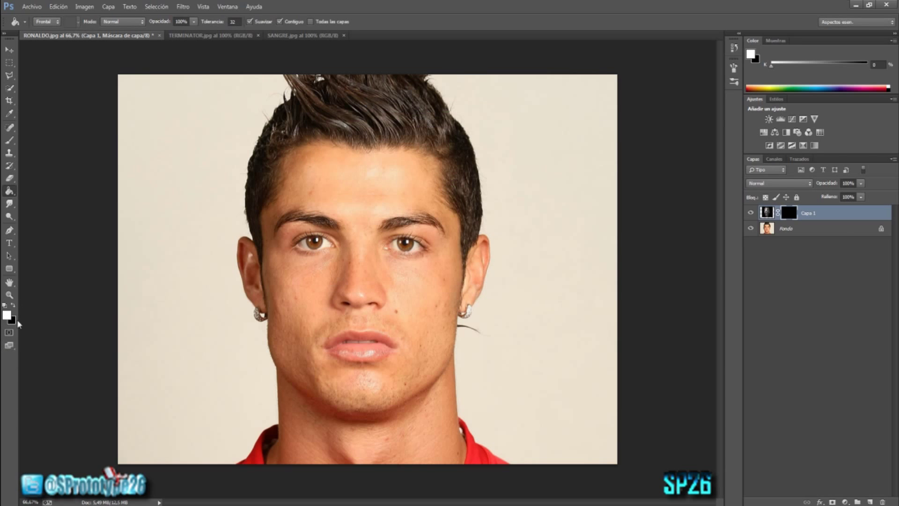
click(11, 141)
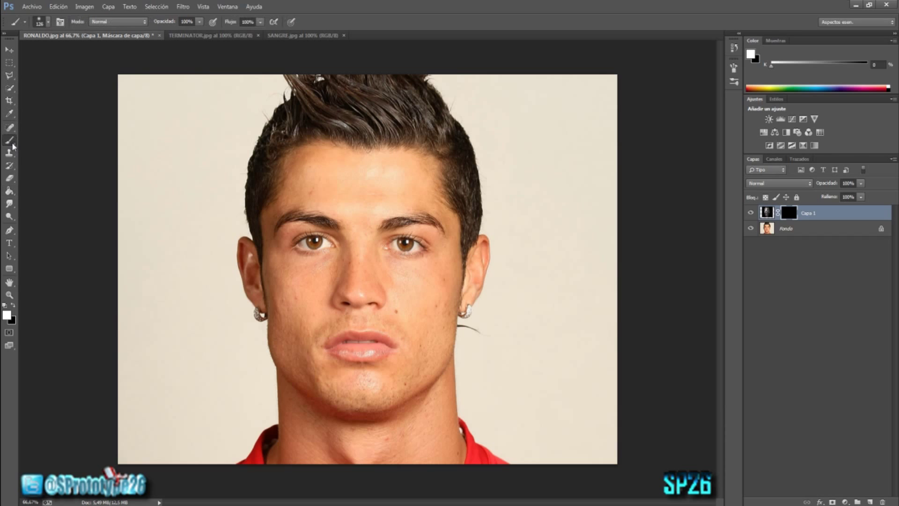
click(49, 22)
drag(87, 52, 66, 54)
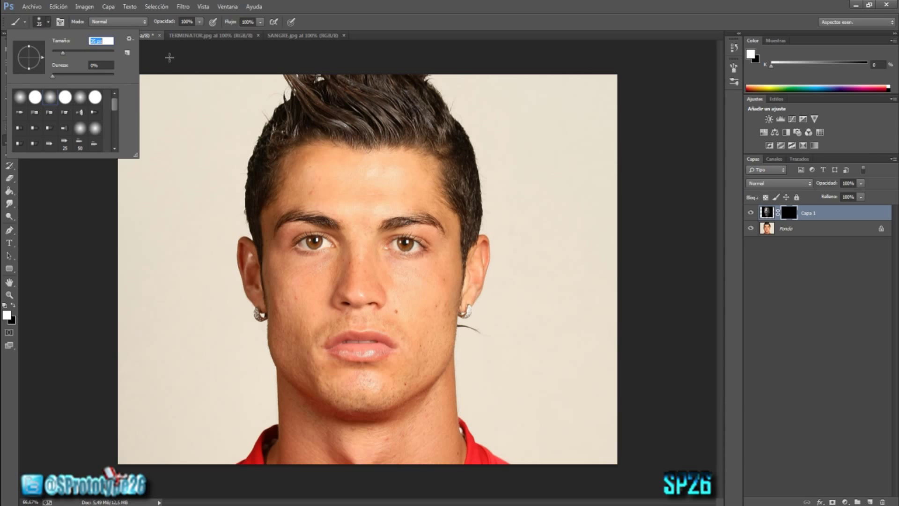
key(Return)
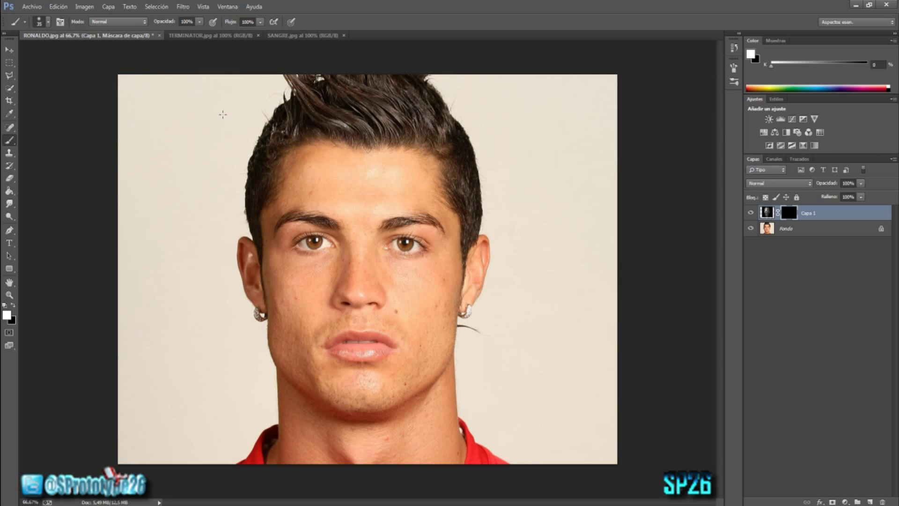
click(48, 22)
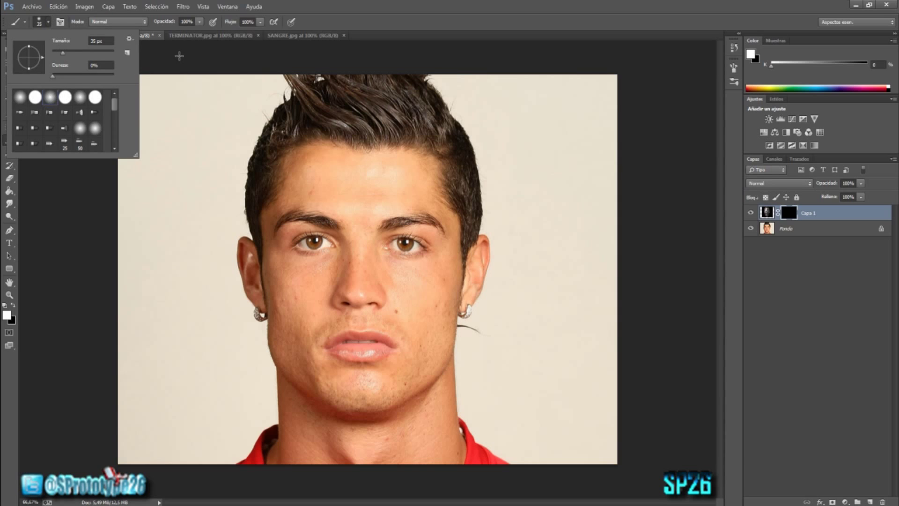
key(Return)
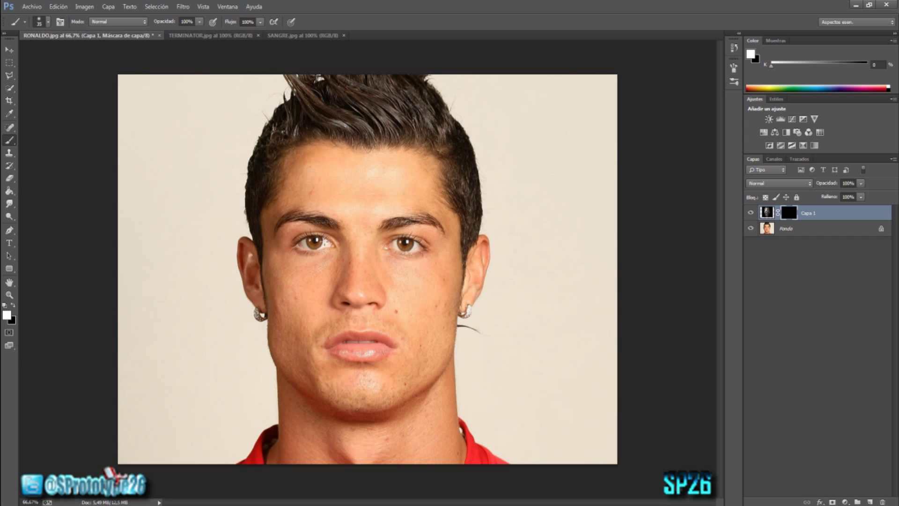
Step: Paint the mask with a larger brush to reveal the metal eye plate over the left eye and brow
mouse_move(323, 241)
mouse_down()
mouse_move(311, 241)
mouse_move(319, 250)
mouse_move(332, 234)
mouse_move(300, 244)
mouse_move(314, 255)
mouse_up()
click(48, 22)
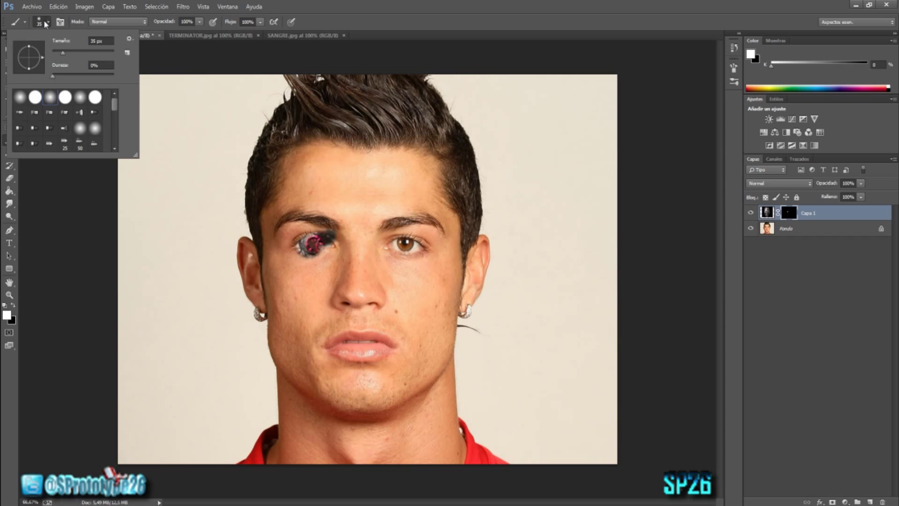
drag(63, 52, 72, 52)
click(314, 244)
mouse_move(313, 243)
mouse_down()
mouse_move(296, 220)
mouse_move(328, 216)
mouse_move(332, 231)
mouse_up()
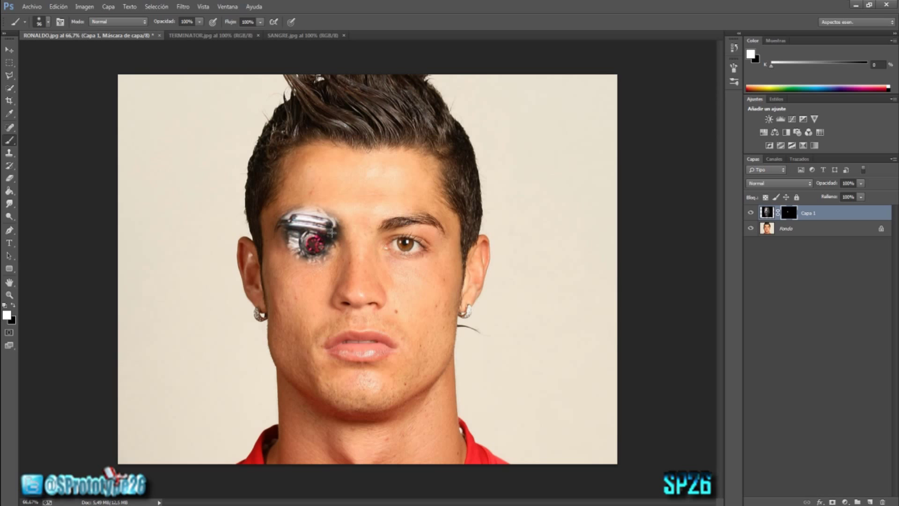
Step: At 80% brush opacity, extend the eye plate toward the nose and reveal forehead and cheek metal
drag(199, 21, 190, 31)
mouse_move(333, 244)
mouse_down()
mouse_move(311, 267)
mouse_move(288, 262)
mouse_move(283, 239)
mouse_up()
mouse_move(340, 256)
mouse_down()
mouse_move(347, 265)
mouse_move(341, 230)
mouse_move(334, 253)
mouse_up()
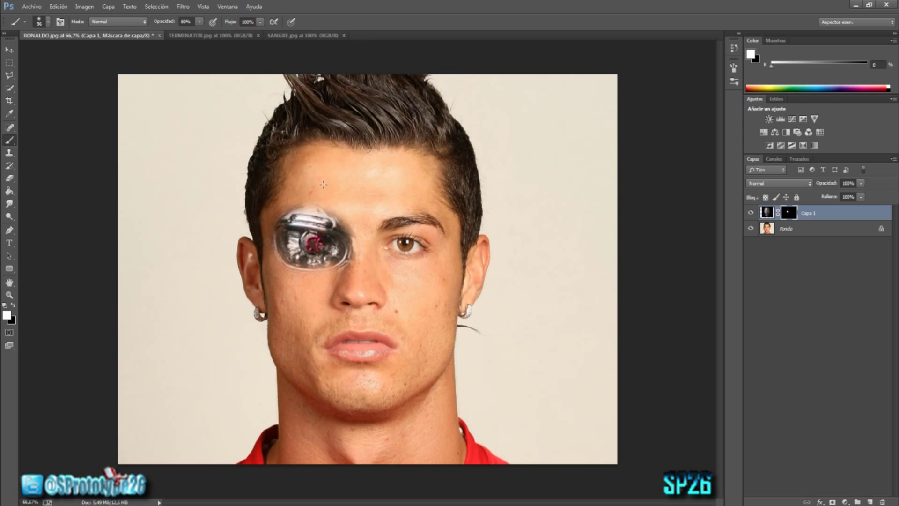
mouse_move(313, 167)
mouse_down()
mouse_move(349, 180)
mouse_move(390, 178)
mouse_move(370, 196)
mouse_move(346, 199)
mouse_move(302, 171)
mouse_move(372, 163)
mouse_move(385, 174)
mouse_move(349, 204)
mouse_move(306, 178)
mouse_move(399, 173)
mouse_move(365, 189)
mouse_up()
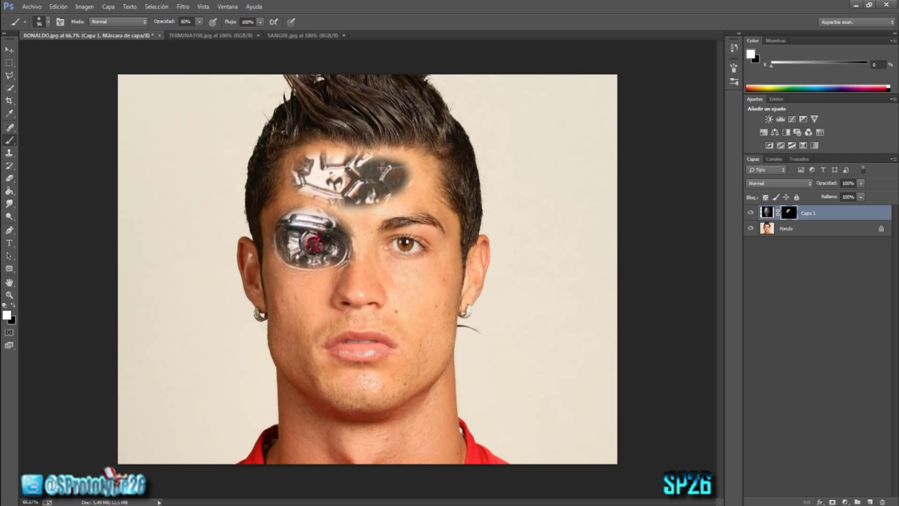
mouse_move(328, 283)
mouse_down()
mouse_move(300, 330)
mouse_move(286, 328)
mouse_move(309, 280)
mouse_move(294, 273)
mouse_move(295, 291)
mouse_move(324, 272)
mouse_up()
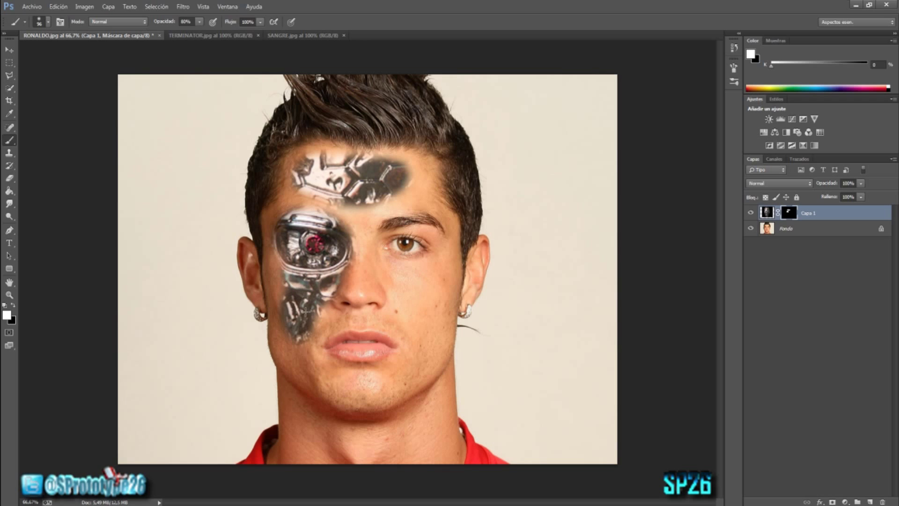
Step: Paint the mask to reveal chrome down the left cheek, around the lips and to the chin
drag(304, 334, 316, 315)
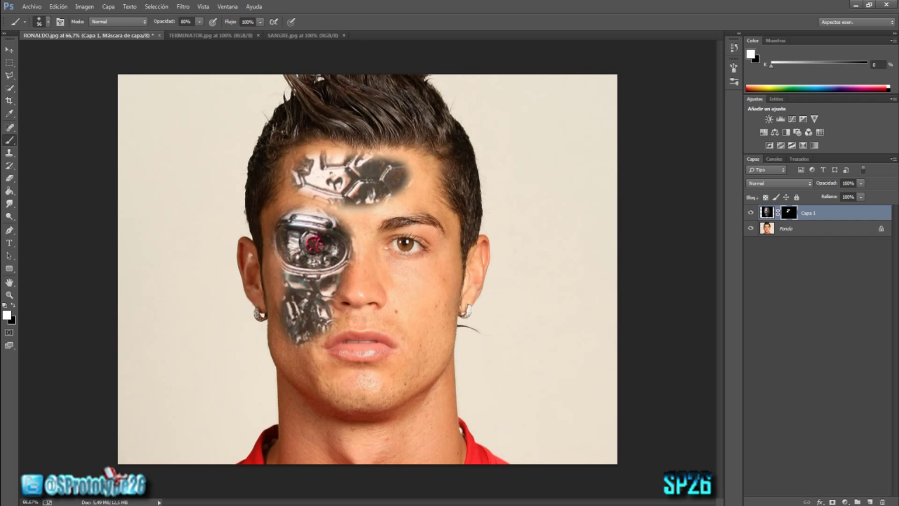
drag(305, 311, 281, 273)
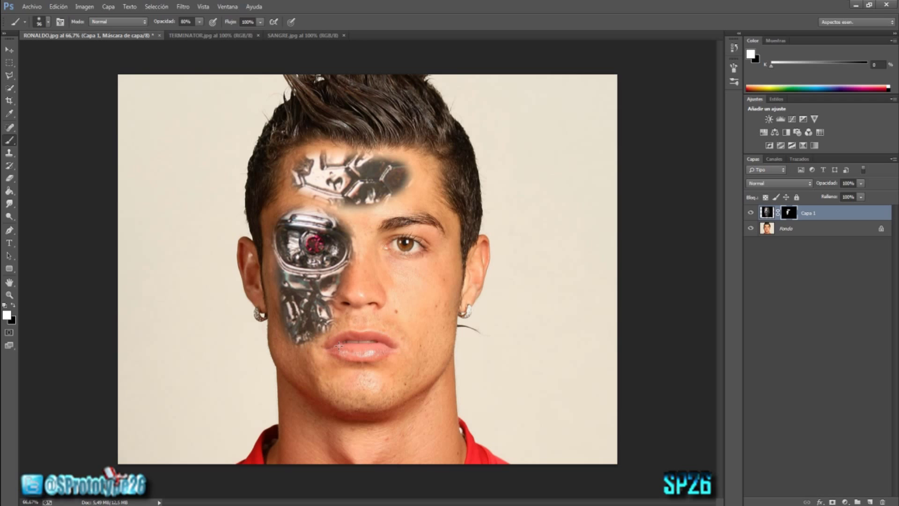
drag(342, 344, 318, 342)
mouse_move(315, 342)
mouse_down()
mouse_move(329, 356)
mouse_move(305, 301)
mouse_up()
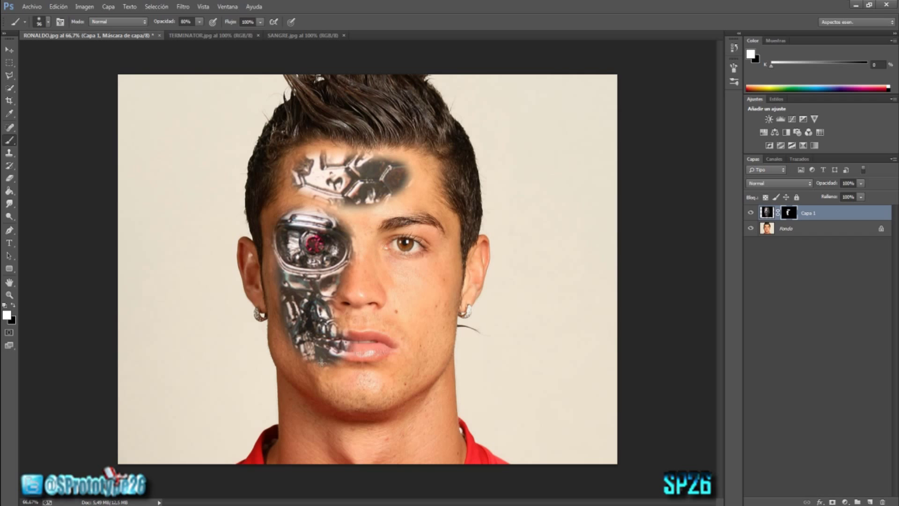
drag(321, 360, 301, 288)
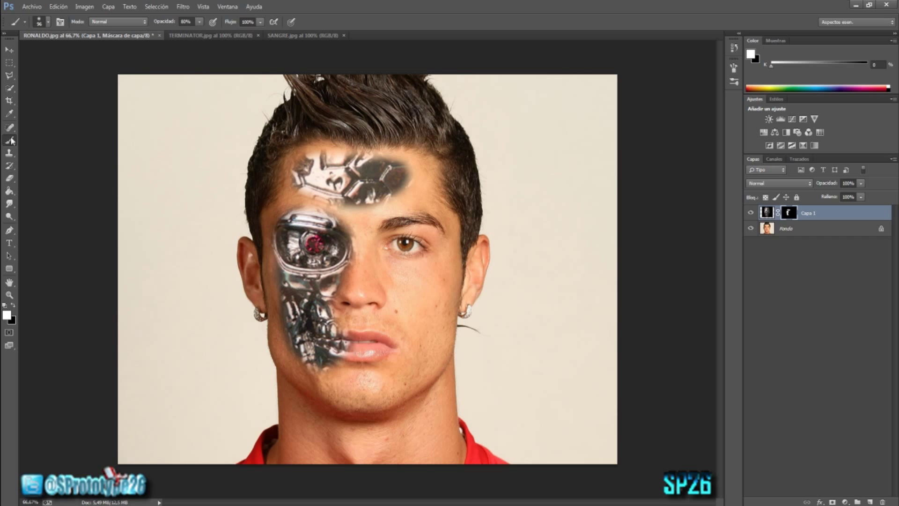
click(50, 23)
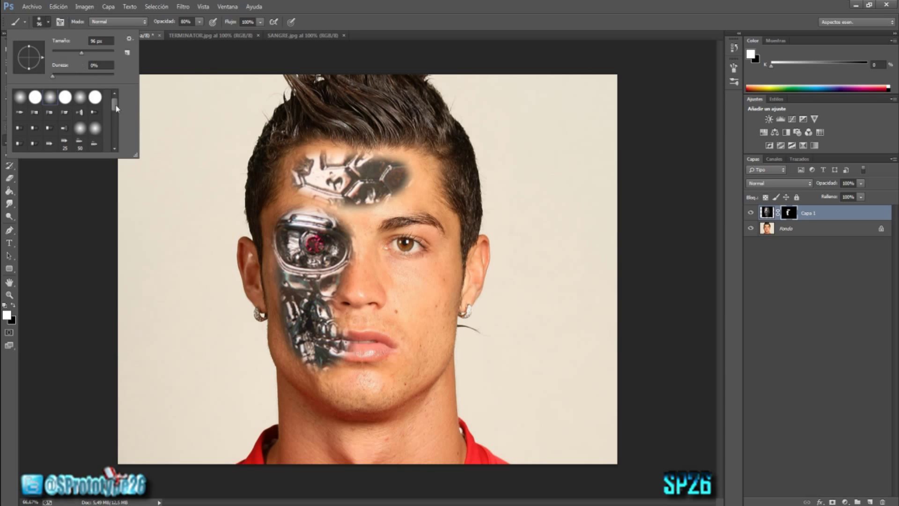
Step: Choose the textured 59 px brush preset in place of the 96 px soft round brush
drag(115, 104, 115, 118)
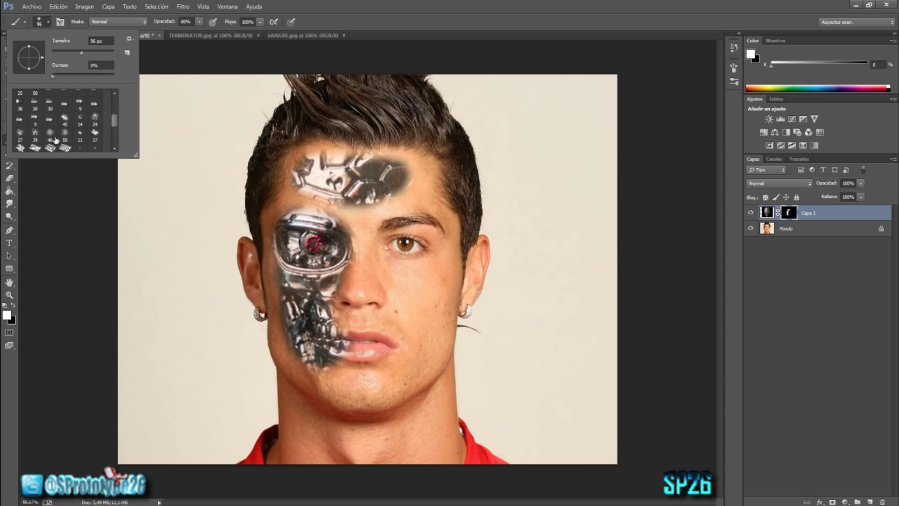
click(68, 138)
click(195, 61)
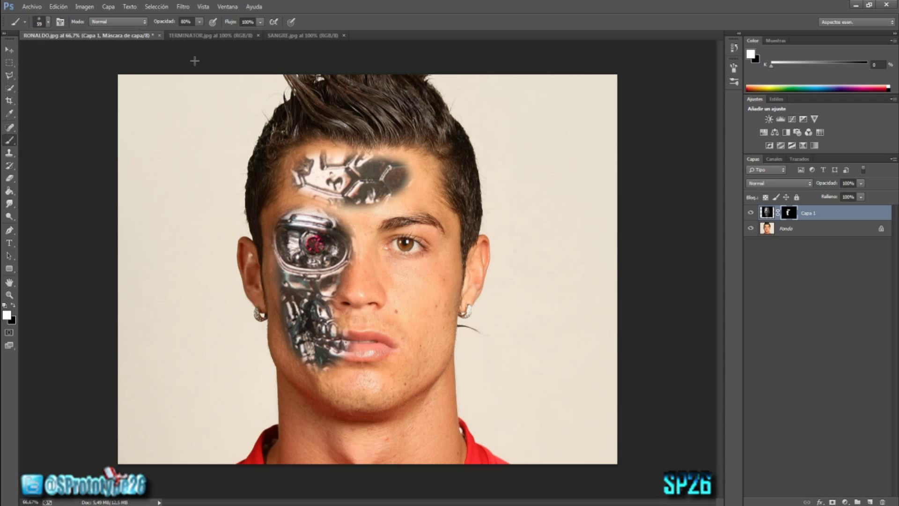
click(10, 295)
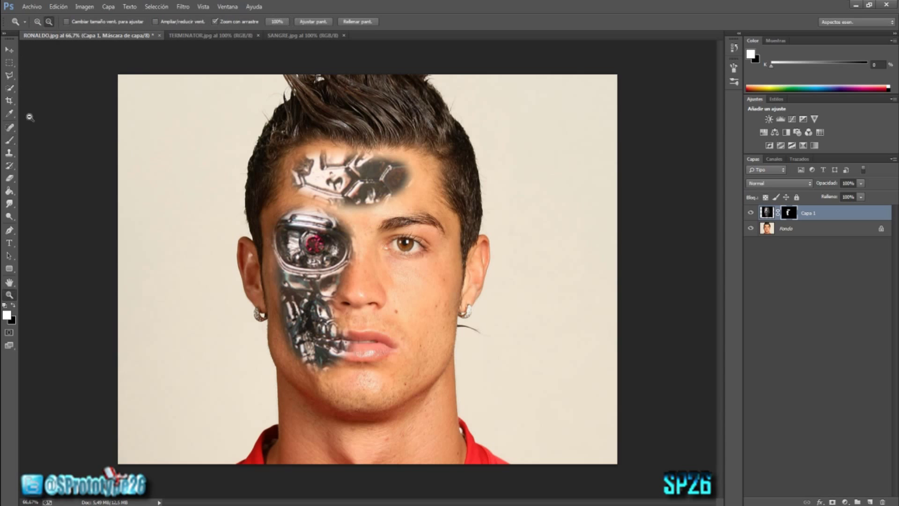
Step: Zoom in on the cyborg eye and texture the mask edge just above the eye plate
click(320, 237)
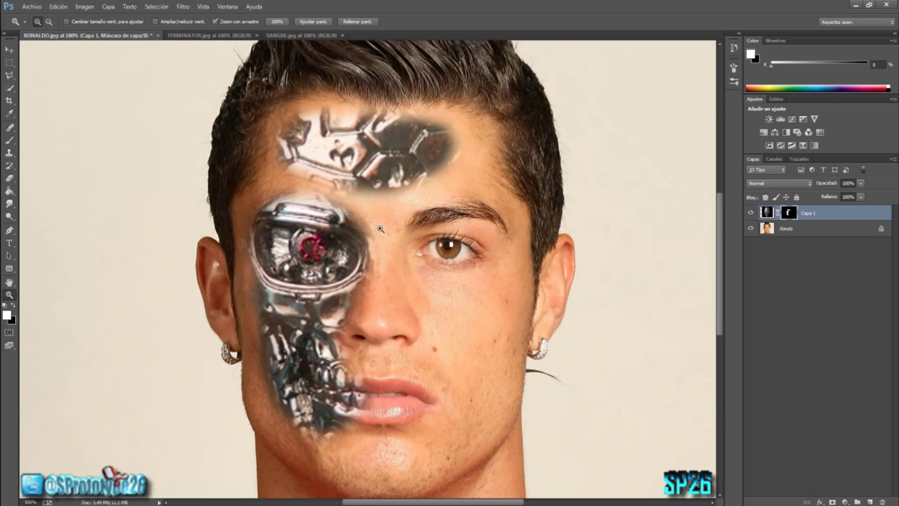
click(381, 229)
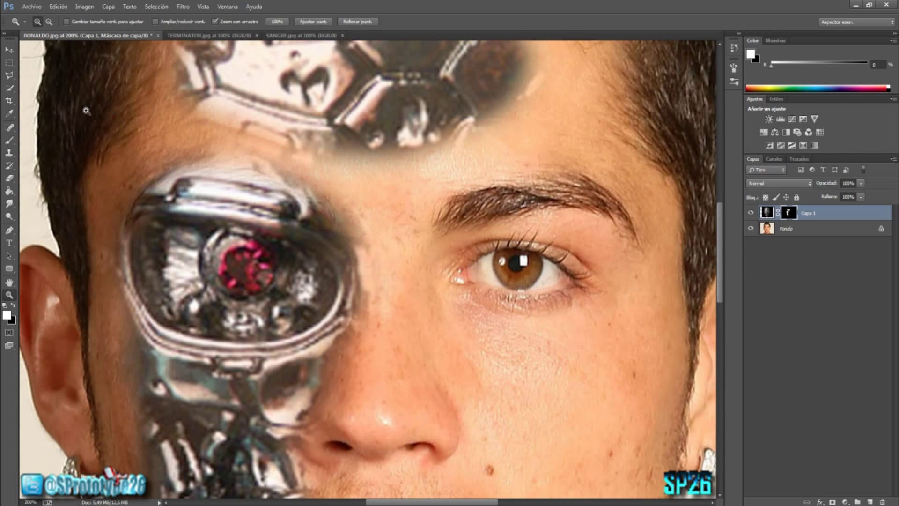
click(10, 140)
drag(212, 160, 198, 157)
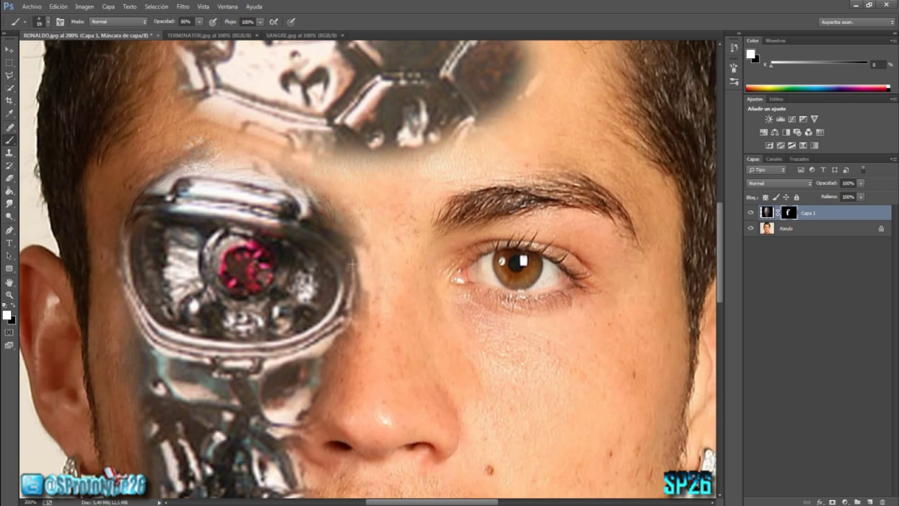
click(256, 158)
Step: Roughen the eye plate's upper, right and lower-right mask edges with the textured brush
click(312, 183)
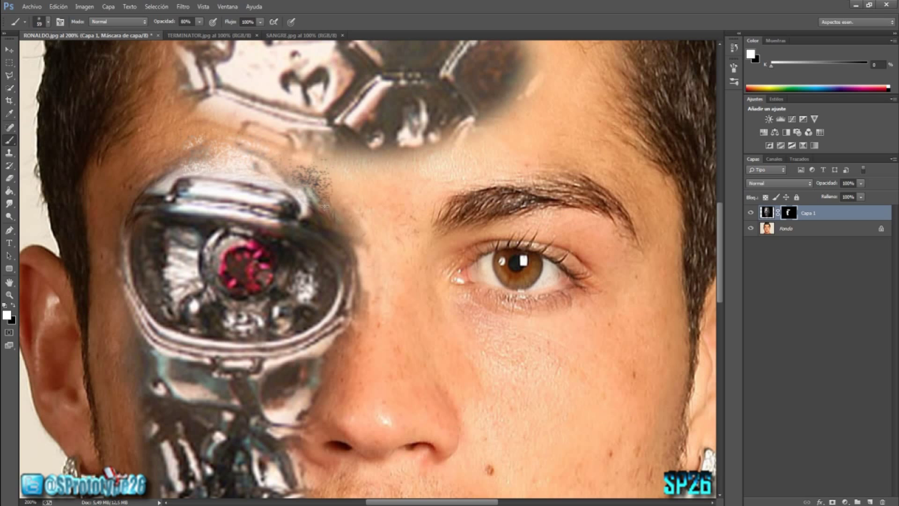
drag(344, 238, 341, 229)
drag(351, 260, 353, 287)
drag(351, 318, 310, 388)
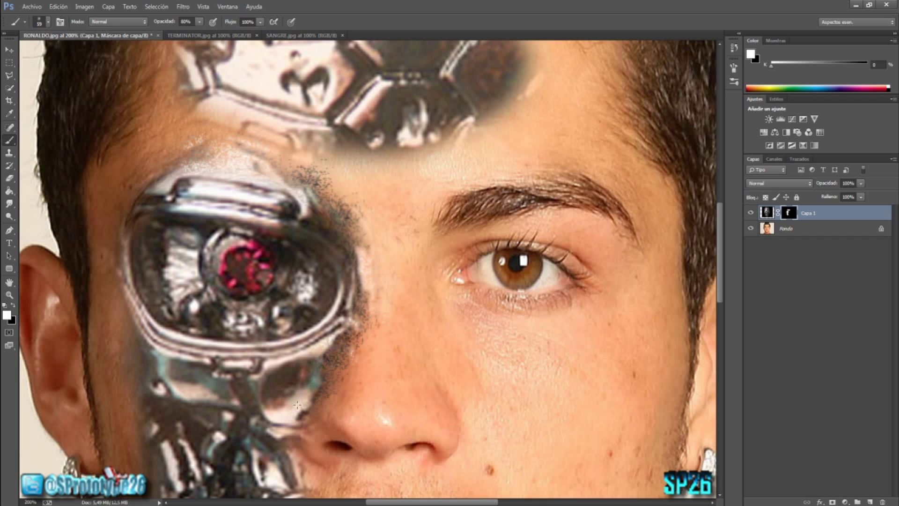
Step: Blend rough metal in at the lip corner, around the chin and along the left jaw edge
scroll(290, 422, down, 1)
scroll(287, 398, down, 2)
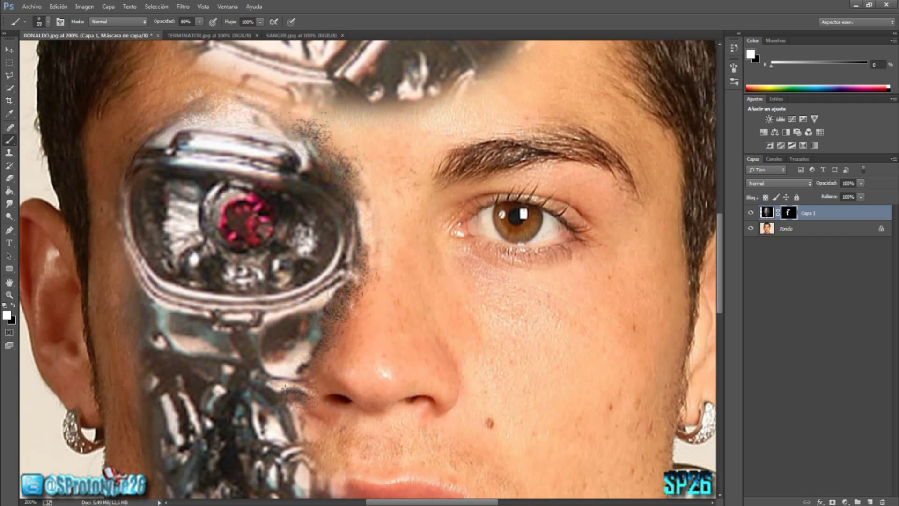
scroll(310, 419, down, 1)
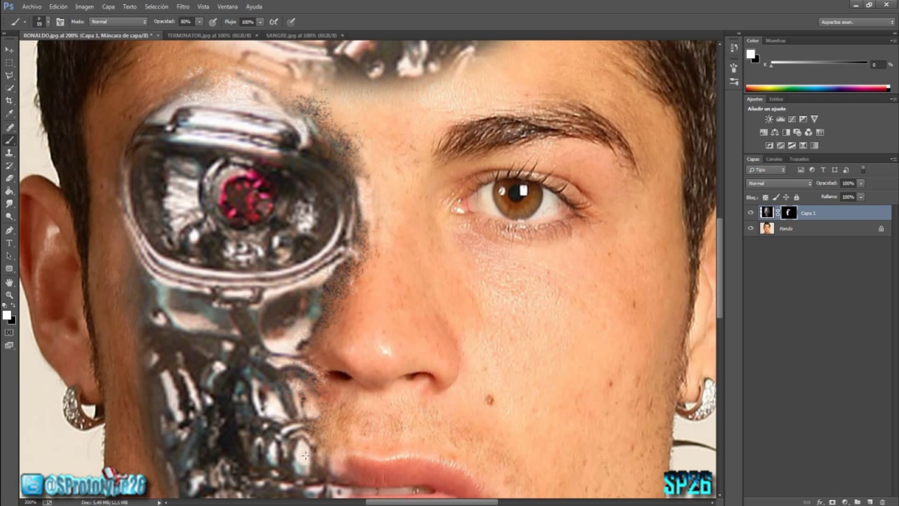
scroll(309, 418, down, 1)
scroll(352, 131, down, 1)
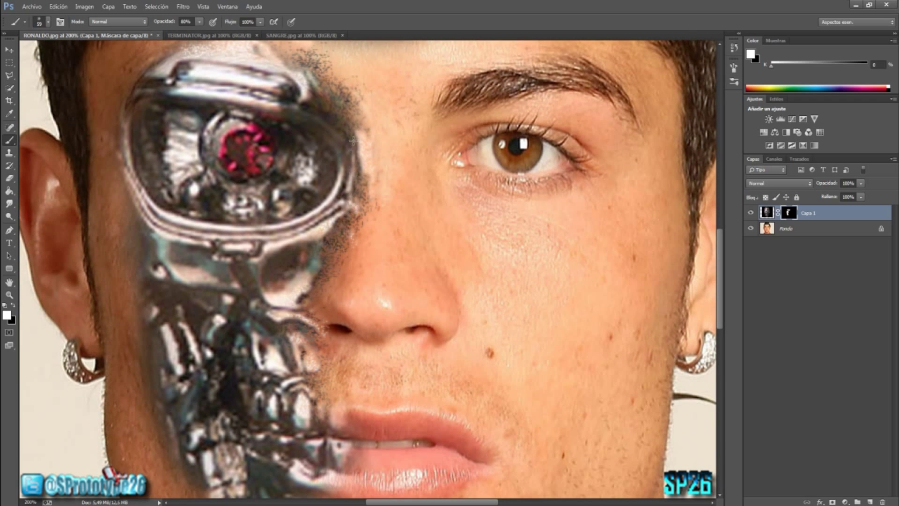
scroll(351, 155, down, 1)
scroll(342, 210, down, 1)
scroll(328, 290, down, 1)
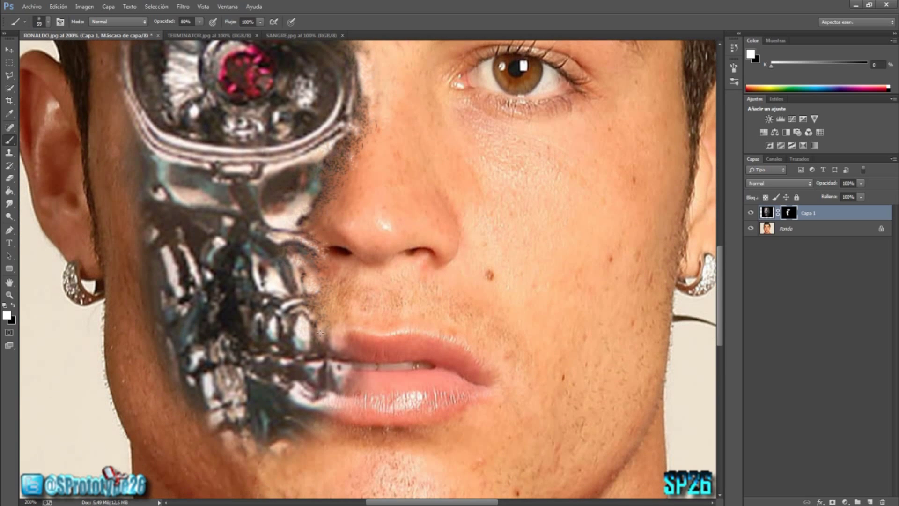
click(317, 345)
mouse_move(305, 397)
mouse_down()
mouse_move(320, 416)
mouse_move(264, 445)
mouse_up()
drag(222, 433, 219, 418)
drag(164, 350, 147, 281)
Step: Switch to a smaller textured brush preset and dab metal along the skull's left edge
click(48, 22)
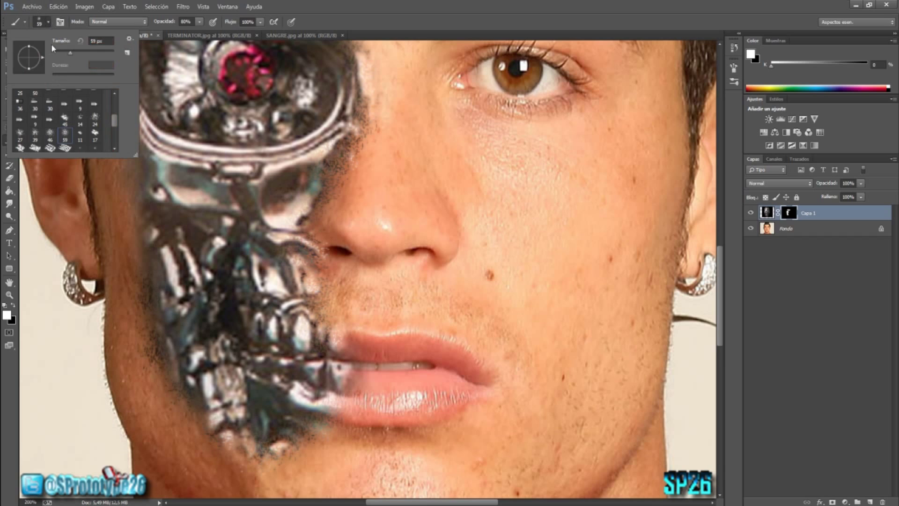
click(95, 118)
click(148, 259)
click(133, 158)
click(138, 227)
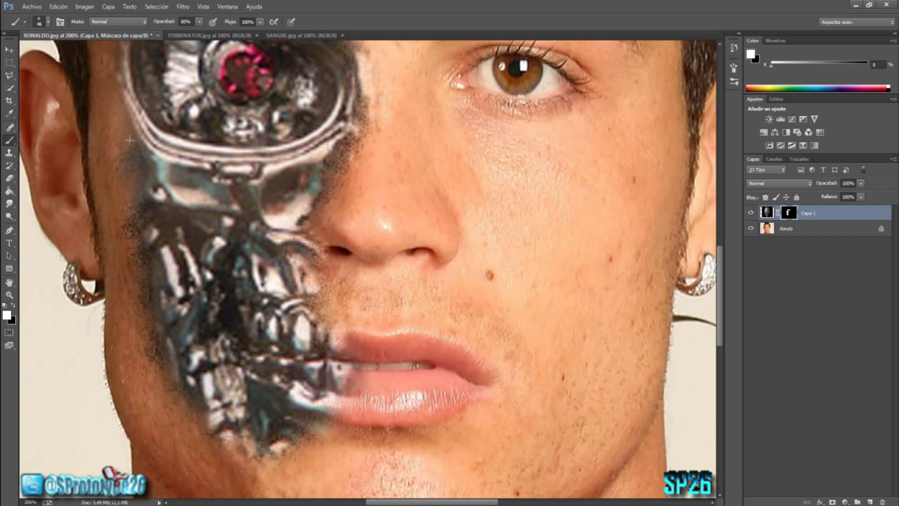
Step: Pick the 39 px brush and paint the mask beside the cyborg eye socket
click(50, 20)
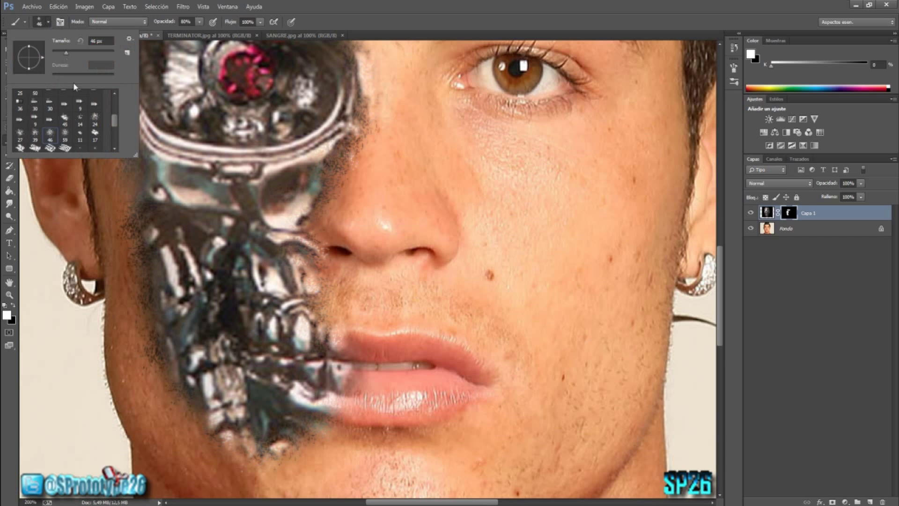
click(35, 133)
click(154, 246)
scroll(154, 168, up, 3)
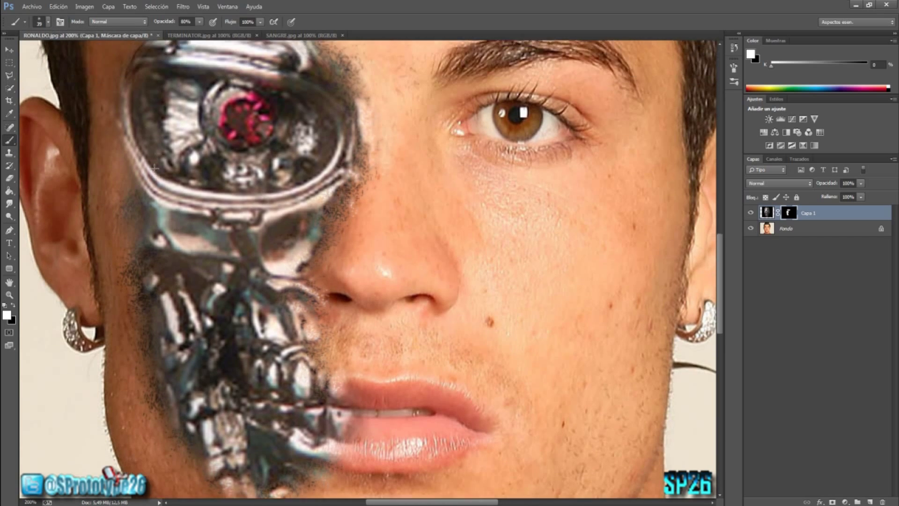
scroll(139, 194, up, 1)
drag(127, 177, 130, 178)
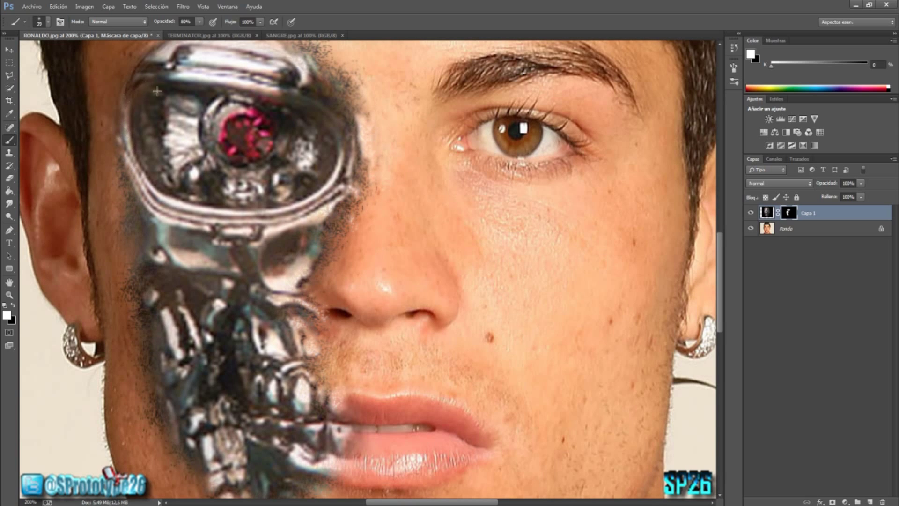
scroll(159, 103, up, 4)
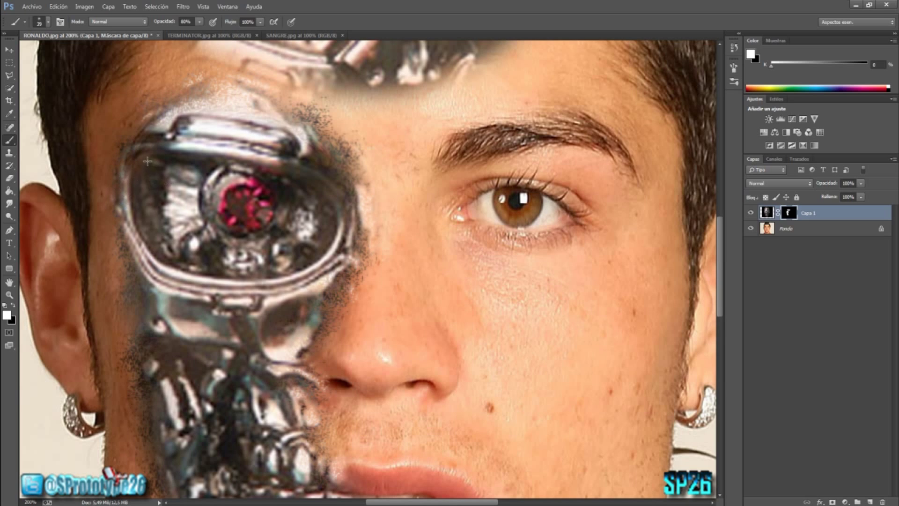
scroll(319, 206, down, 2)
scroll(356, 234, down, 2)
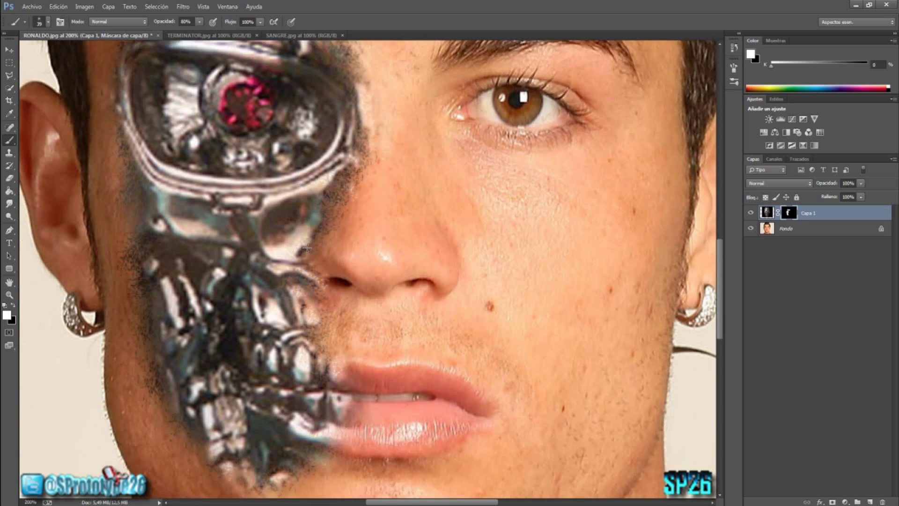
scroll(393, 253, down, 2)
scroll(400, 255, down, 1)
scroll(395, 244, up, 3)
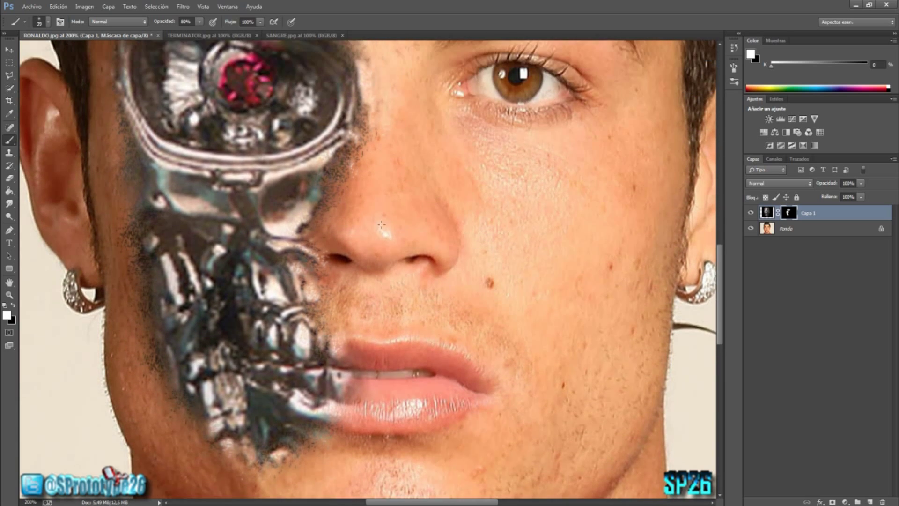
scroll(388, 229, up, 3)
scroll(381, 215, up, 2)
scroll(356, 192, up, 3)
scroll(318, 164, up, 2)
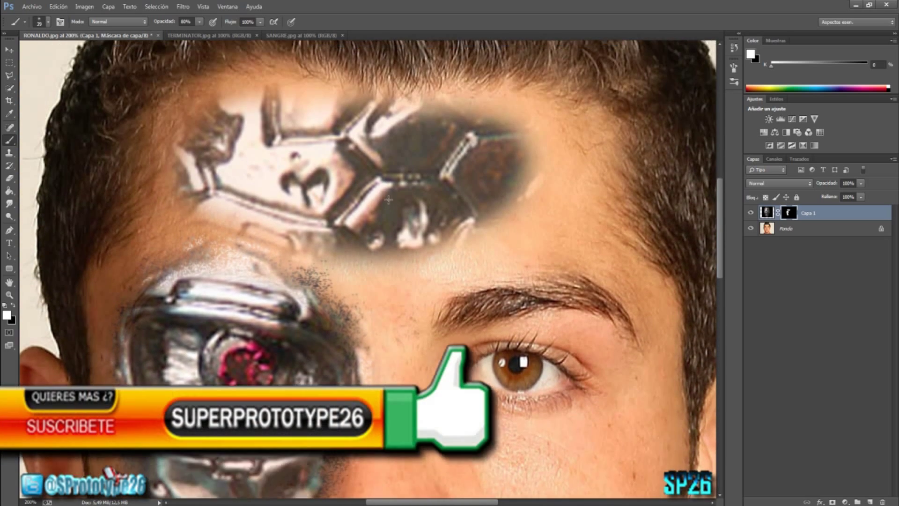
scroll(281, 141, up, 1)
Step: Paint speckled mask strokes across the forehead plate
click(531, 214)
mouse_move(525, 237)
mouse_down()
mouse_move(513, 227)
mouse_move(451, 255)
mouse_up()
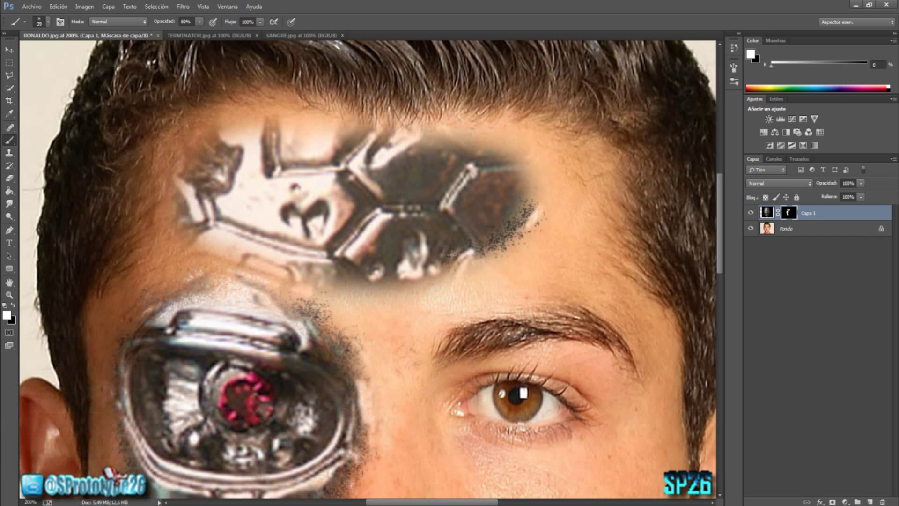
mouse_move(403, 206)
mouse_down()
mouse_move(448, 215)
mouse_move(425, 217)
mouse_up()
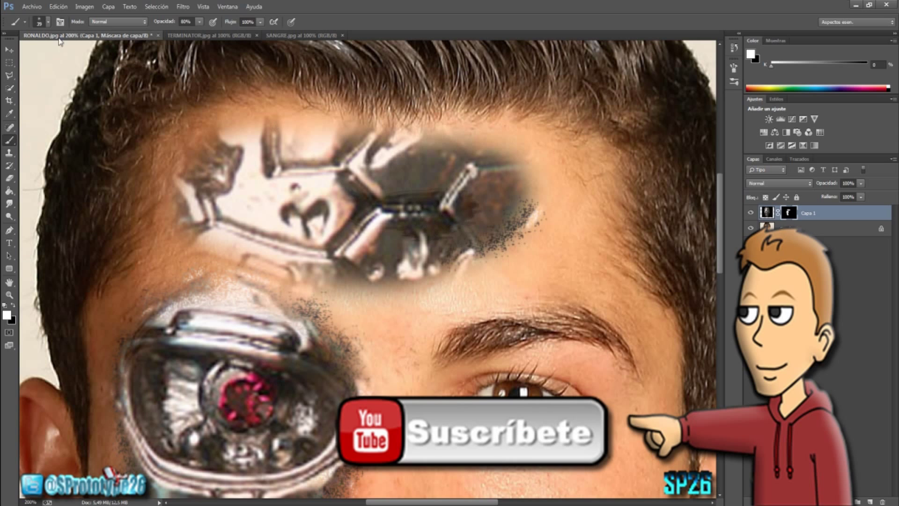
Step: With a soft 0% hardness round brush, paint the plate's mask to reveal more forehead metal
click(48, 22)
drag(115, 123, 114, 100)
click(19, 97)
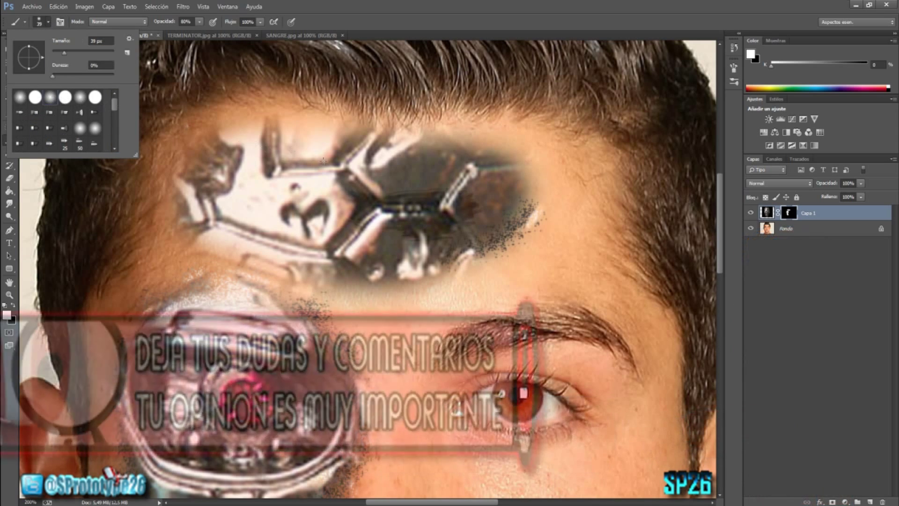
click(291, 151)
mouse_move(374, 211)
mouse_down()
mouse_move(403, 197)
mouse_move(495, 192)
mouse_move(497, 215)
mouse_move(393, 256)
mouse_move(351, 229)
mouse_move(384, 192)
mouse_move(348, 185)
mouse_up()
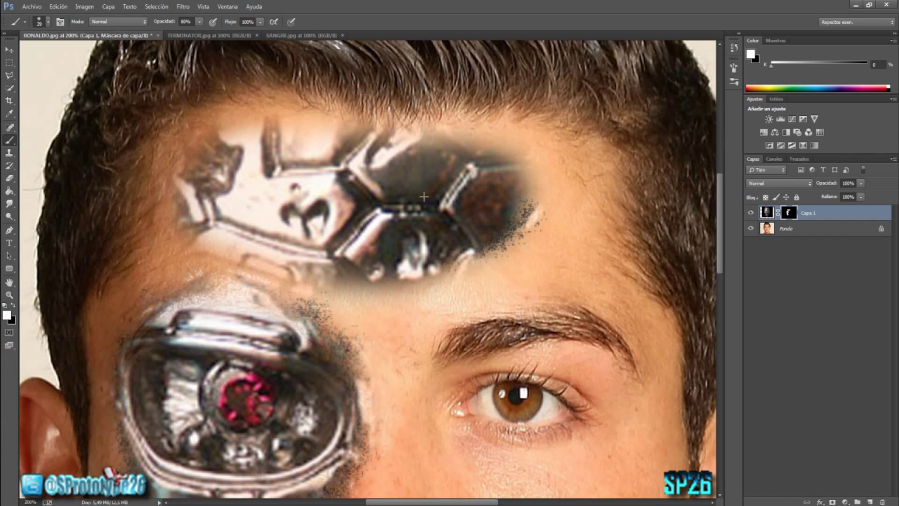
drag(436, 187, 323, 220)
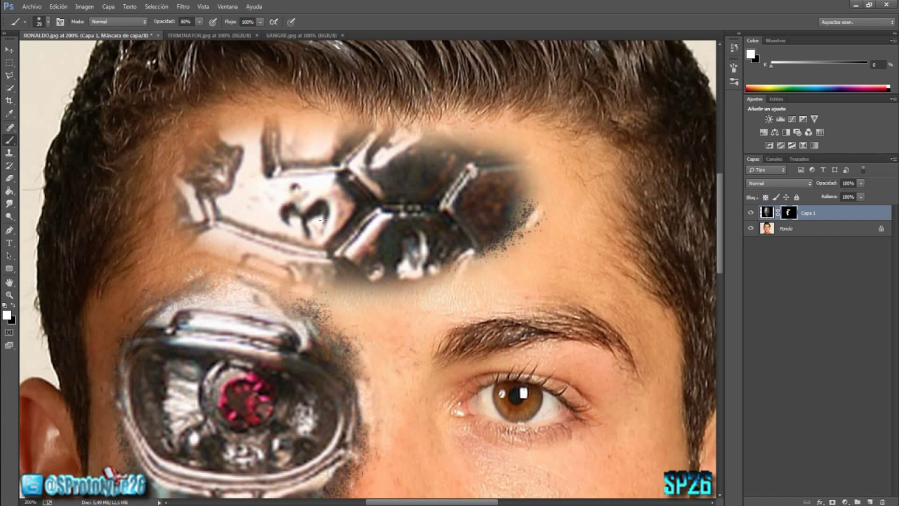
drag(225, 211, 324, 163)
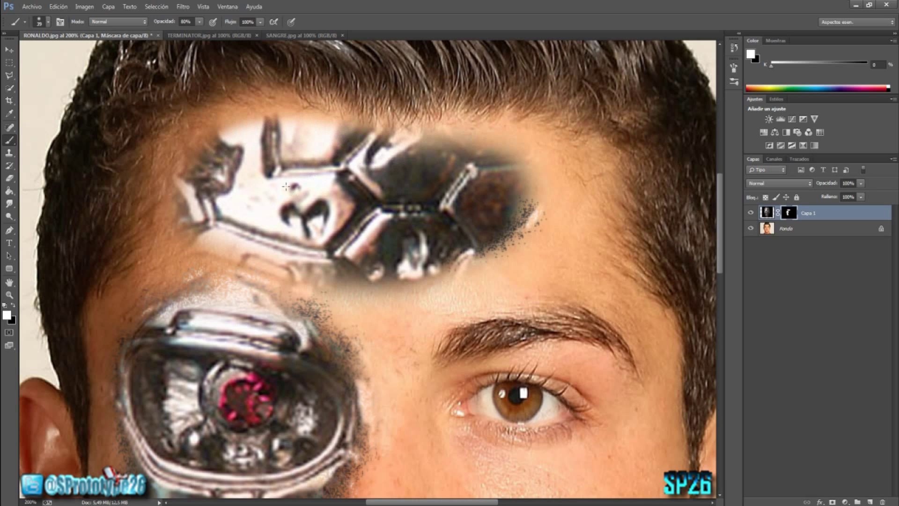
drag(378, 172, 451, 201)
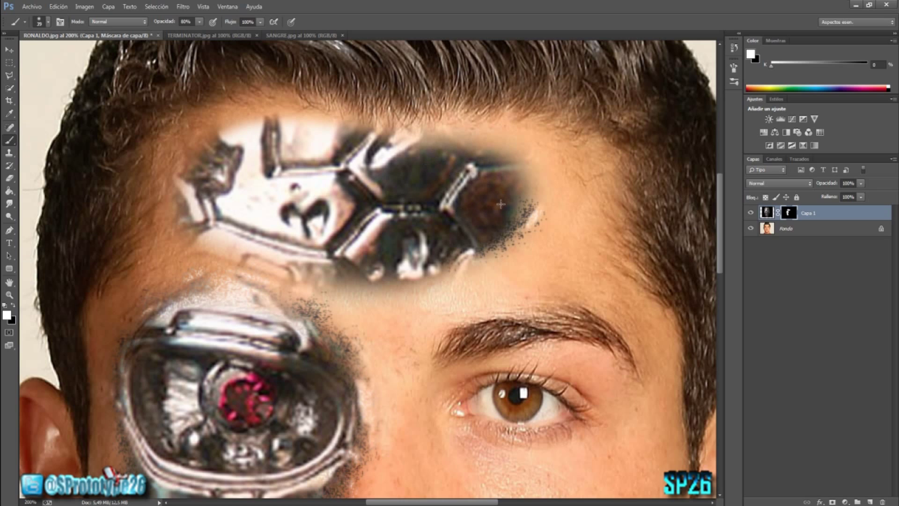
mouse_move(507, 205)
mouse_down()
mouse_move(475, 241)
mouse_move(373, 256)
mouse_move(318, 248)
mouse_up()
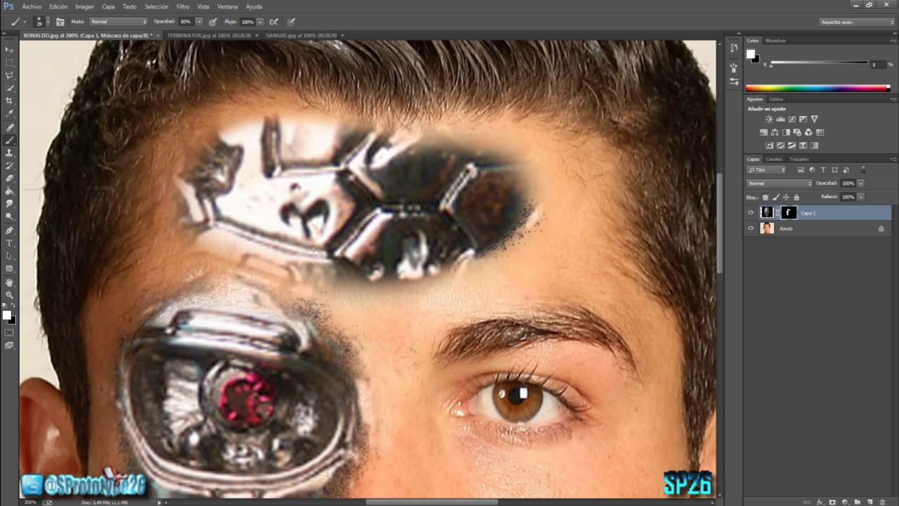
drag(250, 235, 212, 198)
mouse_move(255, 235)
mouse_down()
mouse_move(241, 206)
mouse_move(251, 143)
mouse_up()
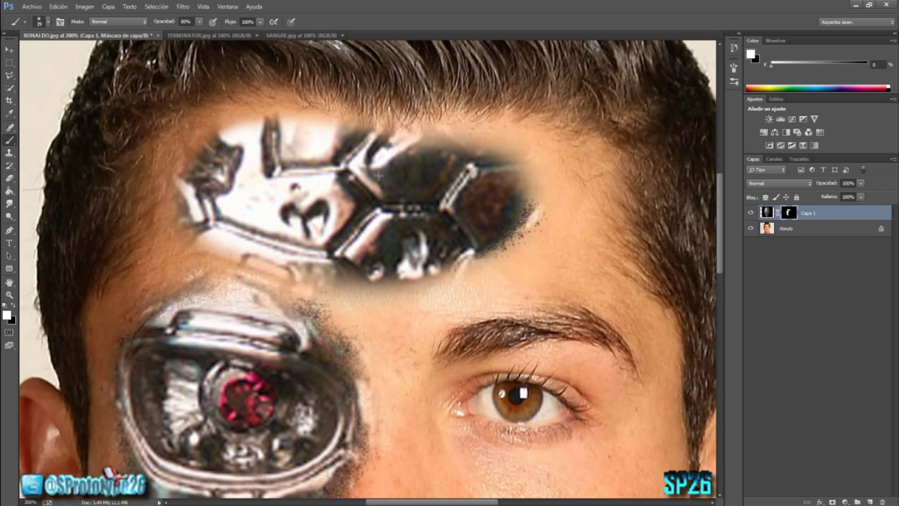
click(427, 157)
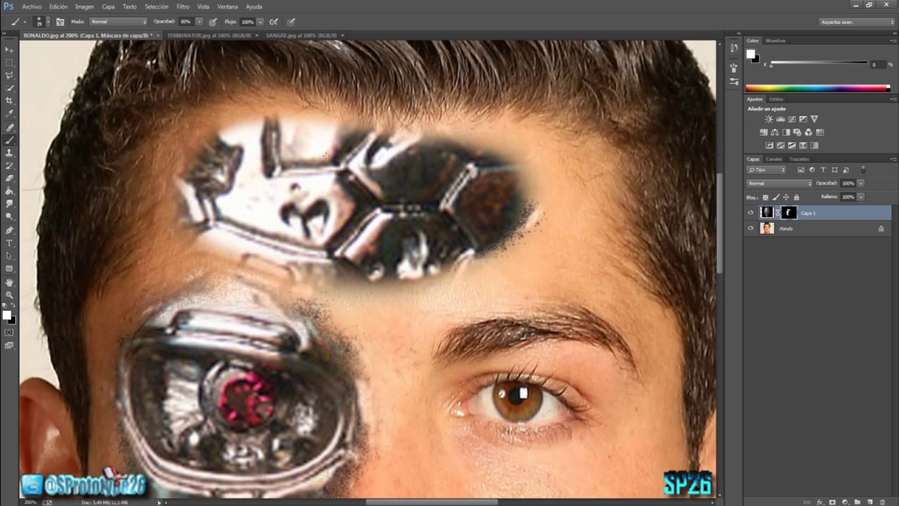
Step: With the 59 px speckle brush, roughen the plate's lower, left and top edges
click(48, 22)
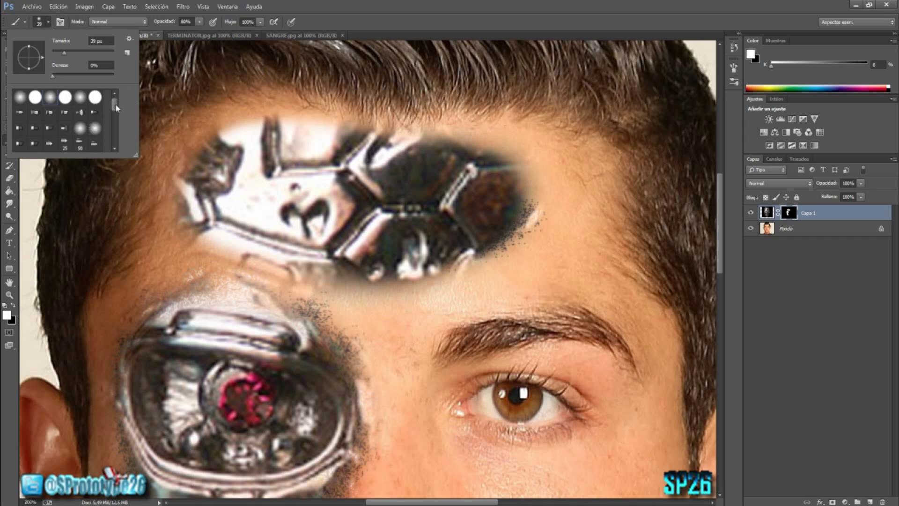
drag(115, 103, 110, 116)
click(65, 141)
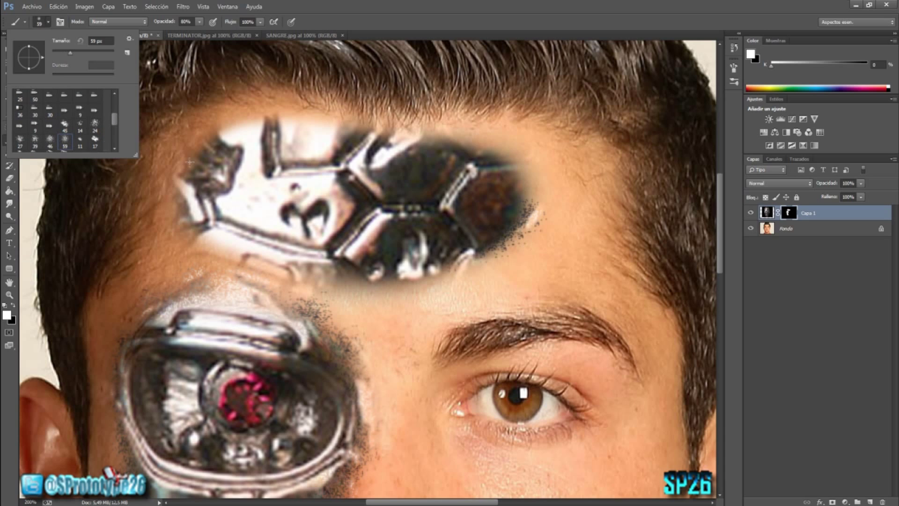
click(450, 265)
click(427, 272)
click(371, 278)
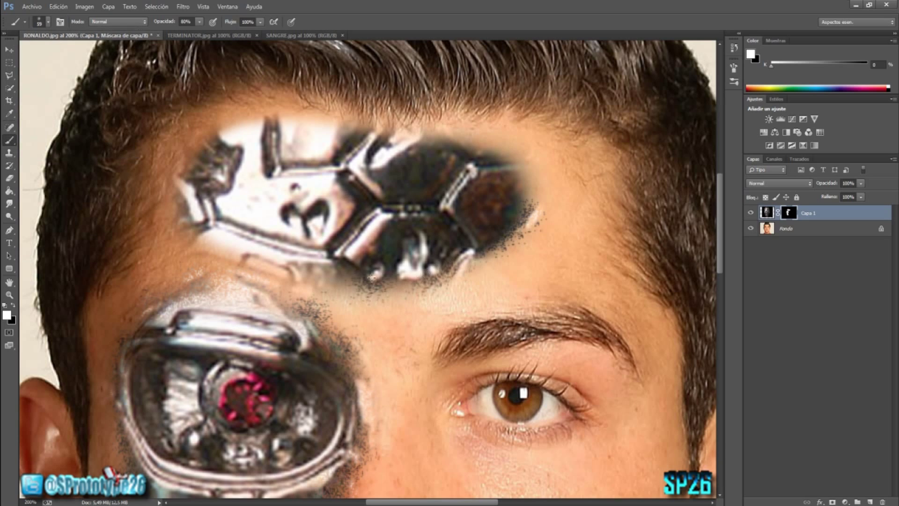
click(321, 270)
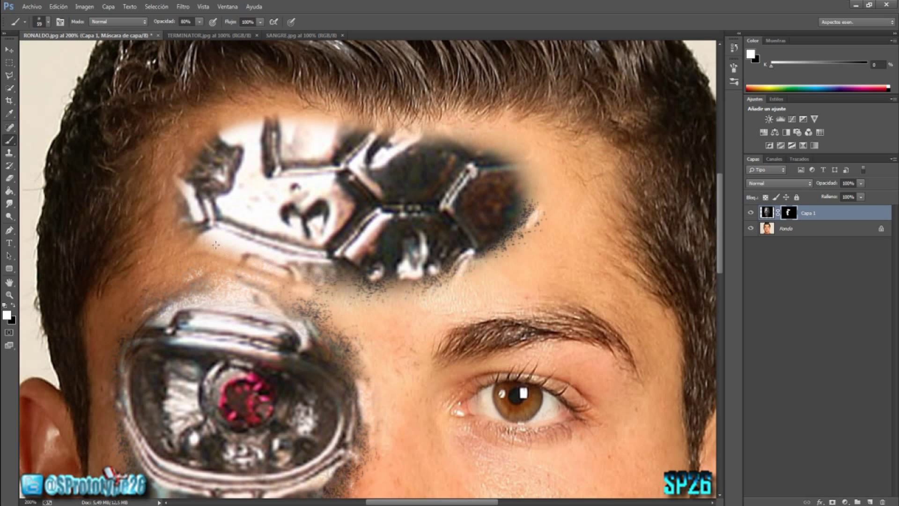
click(182, 229)
mouse_move(178, 186)
mouse_down()
mouse_move(198, 134)
mouse_move(251, 105)
mouse_move(309, 112)
mouse_up()
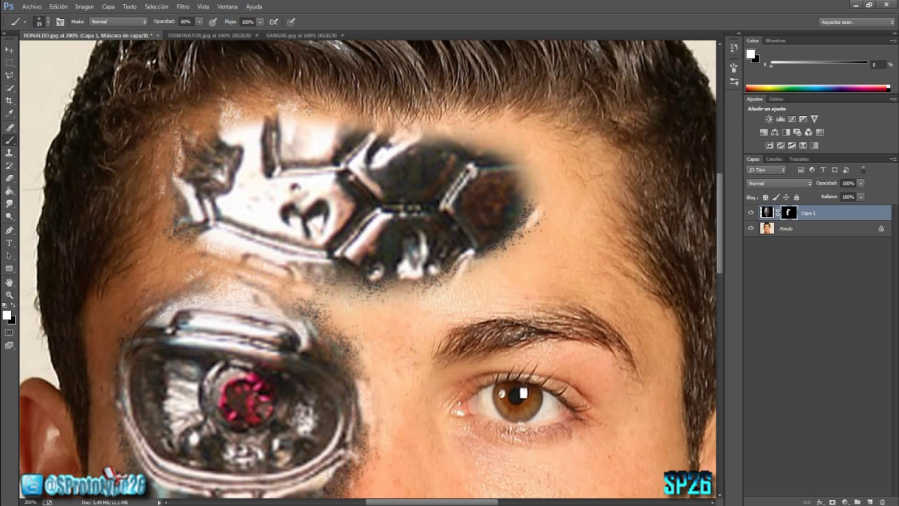
click(358, 117)
mouse_move(252, 111)
mouse_down()
mouse_move(269, 96)
mouse_move(295, 112)
mouse_up()
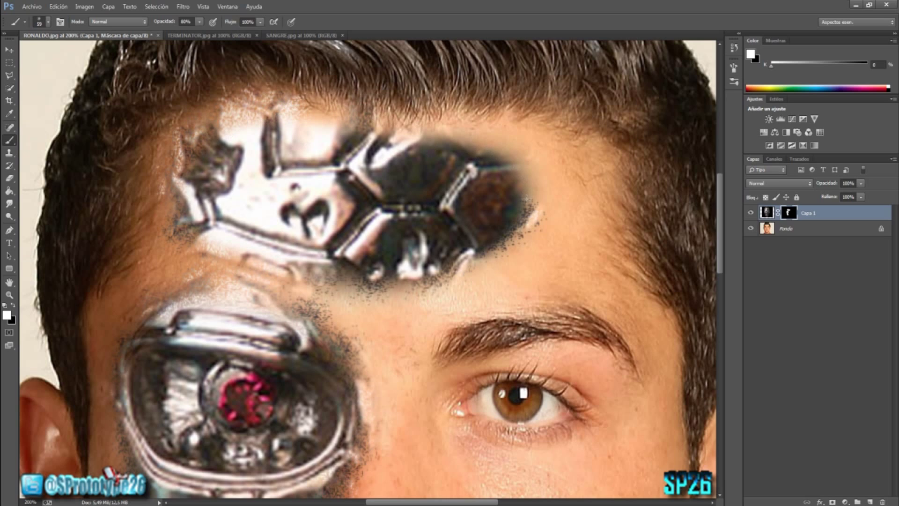
Step: Speckle the plate's right side and hairline edges so it blends into the skin
drag(526, 199, 532, 199)
drag(510, 157, 504, 152)
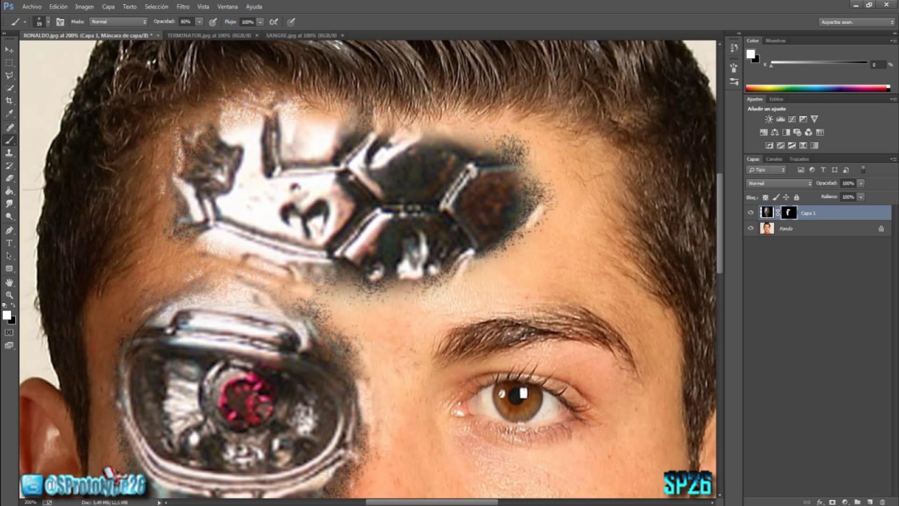
mouse_move(538, 180)
mouse_down()
mouse_move(426, 131)
mouse_move(442, 119)
mouse_up()
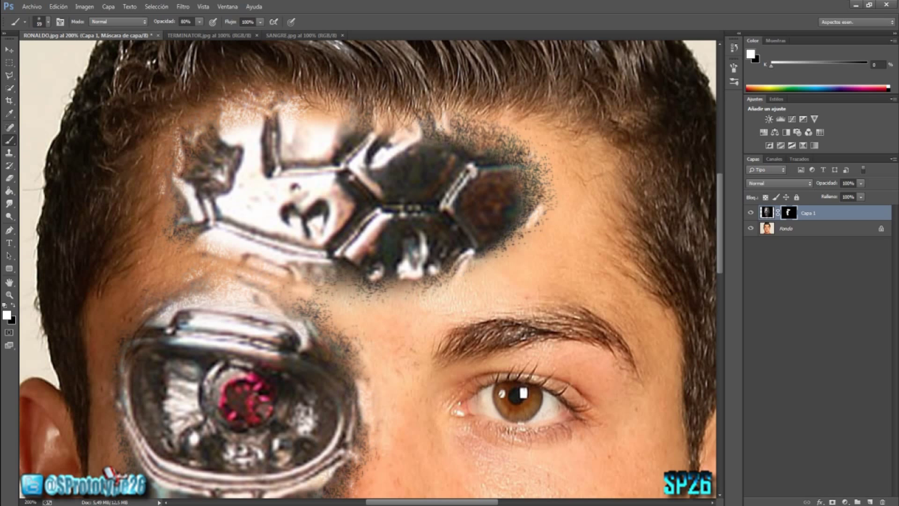
drag(377, 123, 403, 128)
mouse_move(342, 126)
mouse_down()
mouse_move(358, 120)
mouse_move(309, 98)
mouse_up()
drag(475, 221, 468, 252)
drag(415, 280, 407, 263)
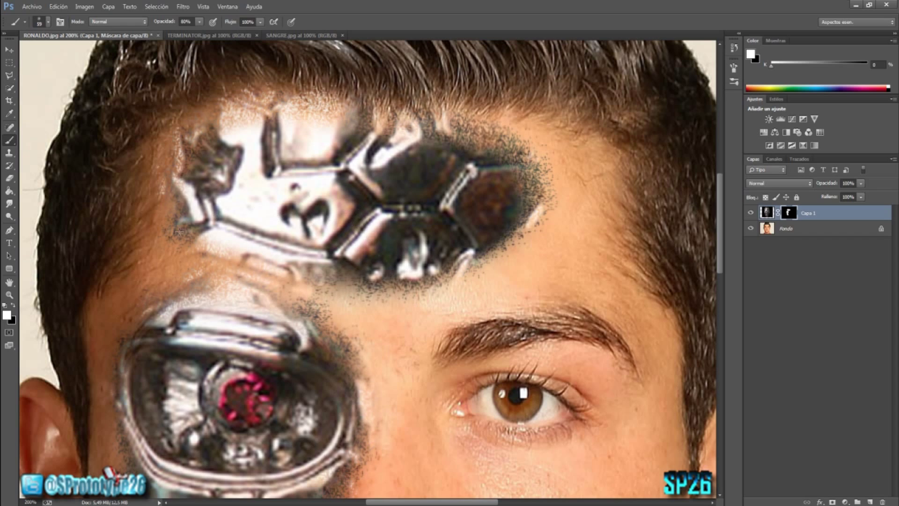
click(8, 294)
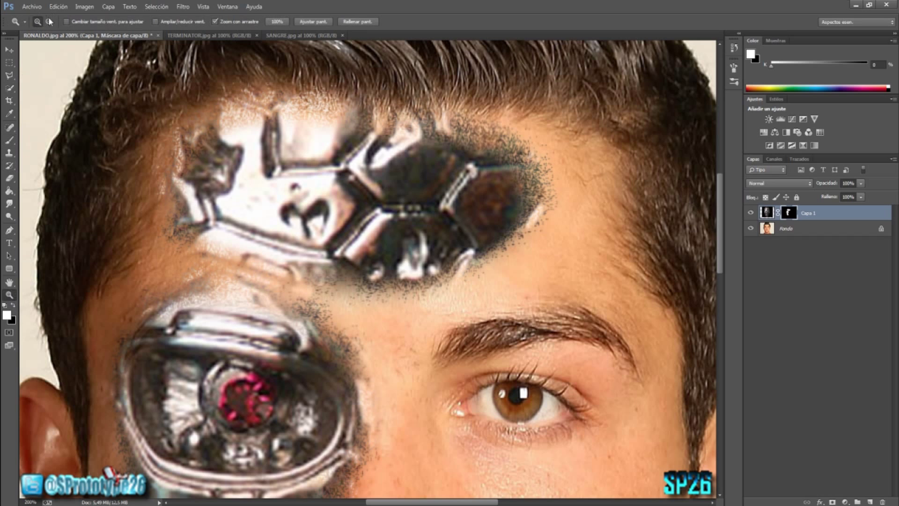
Step: Zoom out to 66.7%, open Capa 1's layer style dialog, move it aside and enable Sombra interior
click(329, 148)
click(363, 243)
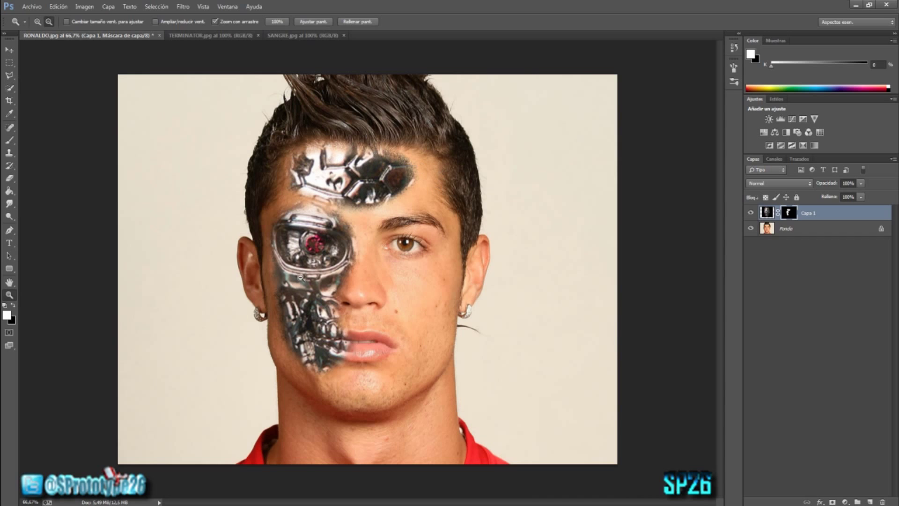
double_click(838, 218)
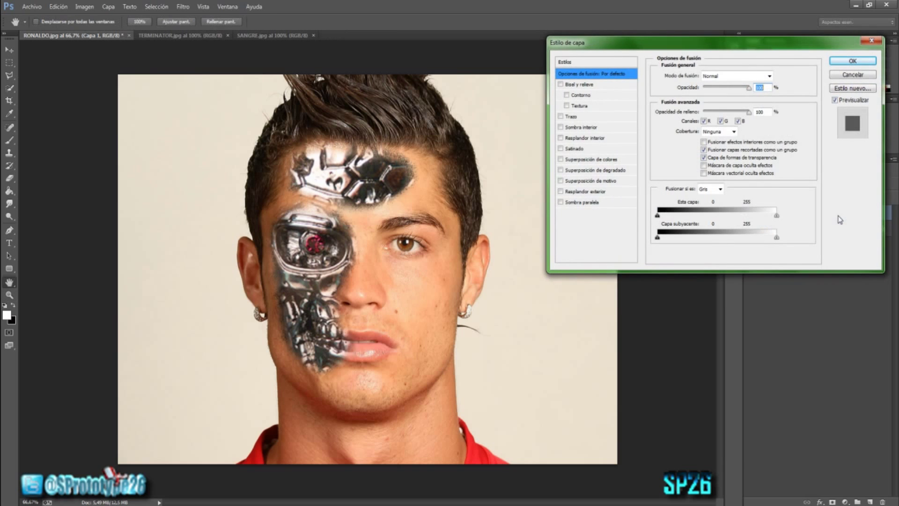
drag(708, 48, 650, 152)
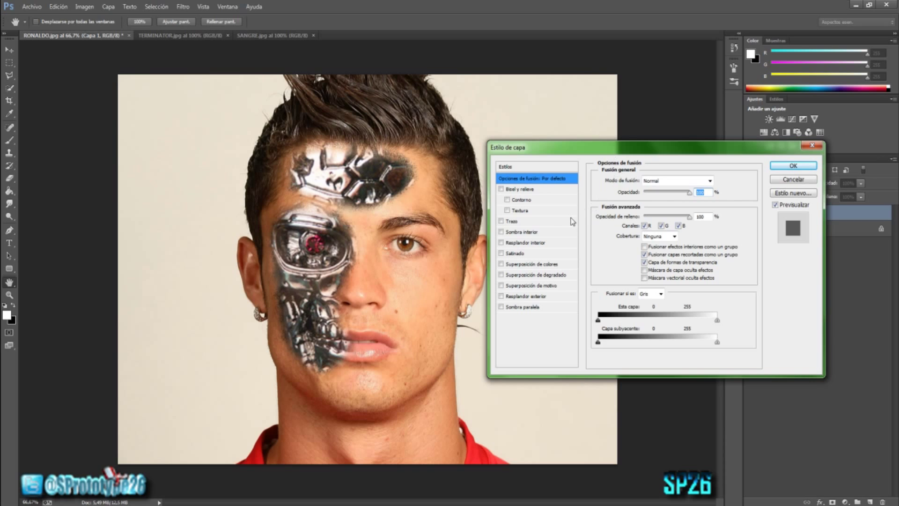
click(541, 232)
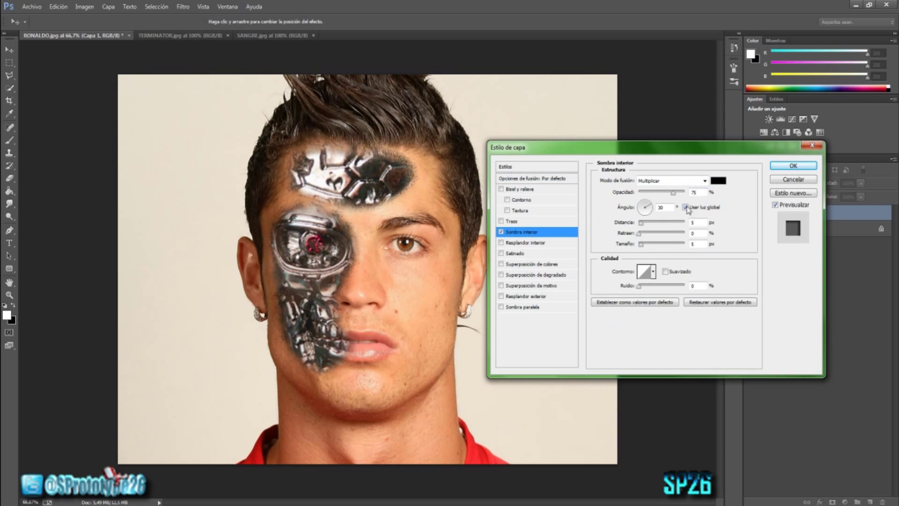
Step: Give the inner shadow a dark red colour and a 130° angle, then enable Inner Glow
click(719, 181)
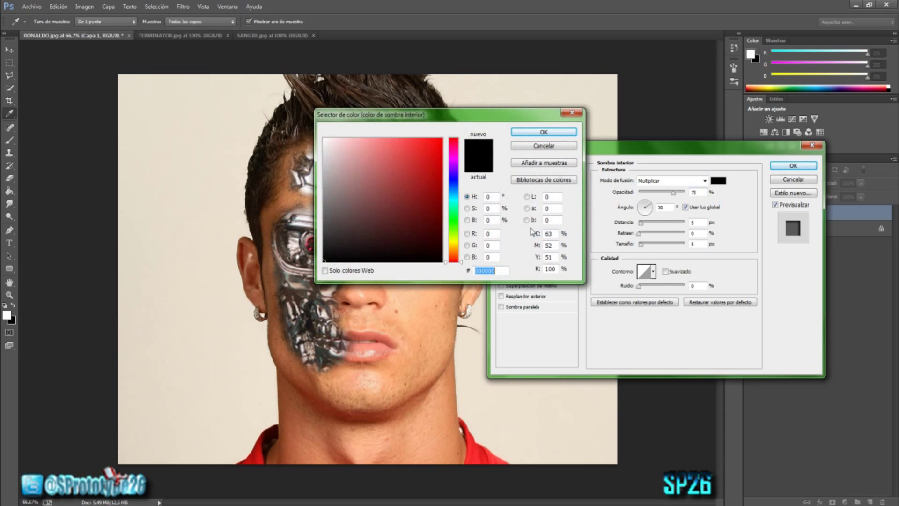
drag(441, 180, 443, 174)
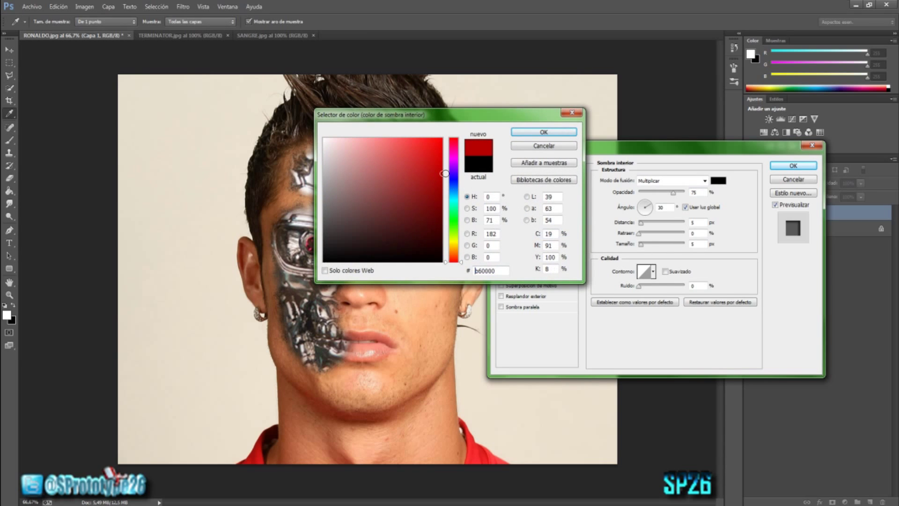
click(544, 132)
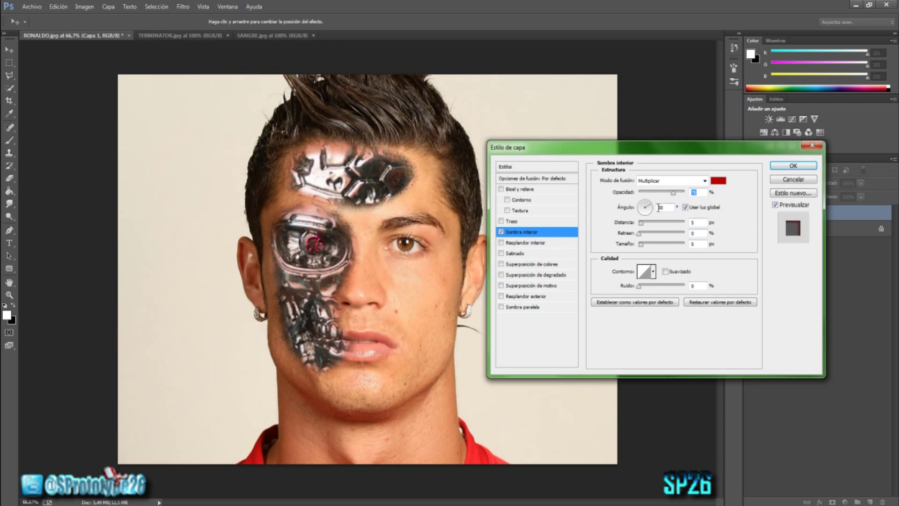
drag(649, 208, 632, 195)
key(Tab)
click(535, 243)
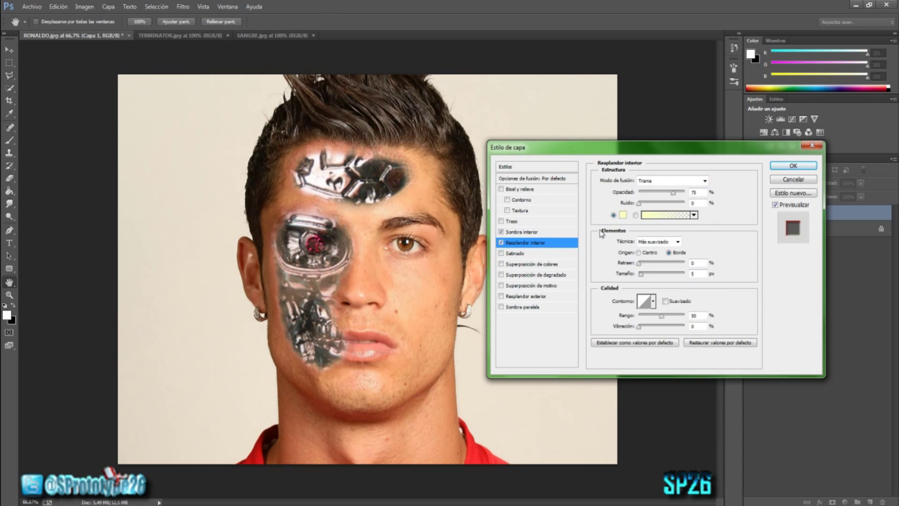
Step: Make the inner glow dark orange c15f00 in Multiply mode, and enable Drop Shadow
click(623, 214)
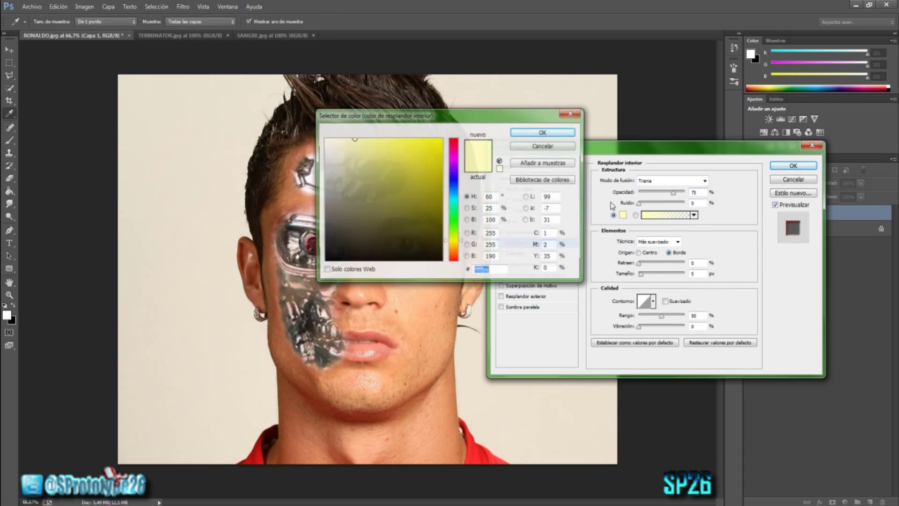
click(453, 146)
drag(453, 146, 460, 253)
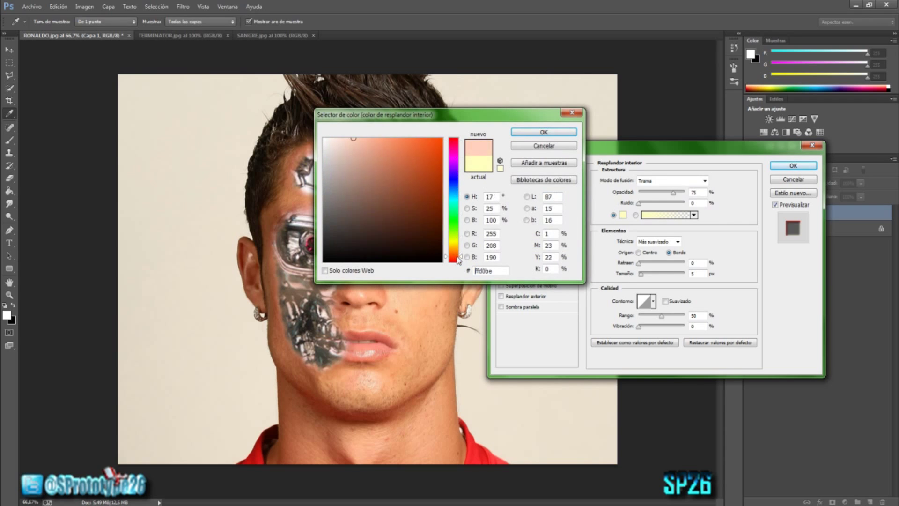
drag(461, 255, 461, 253)
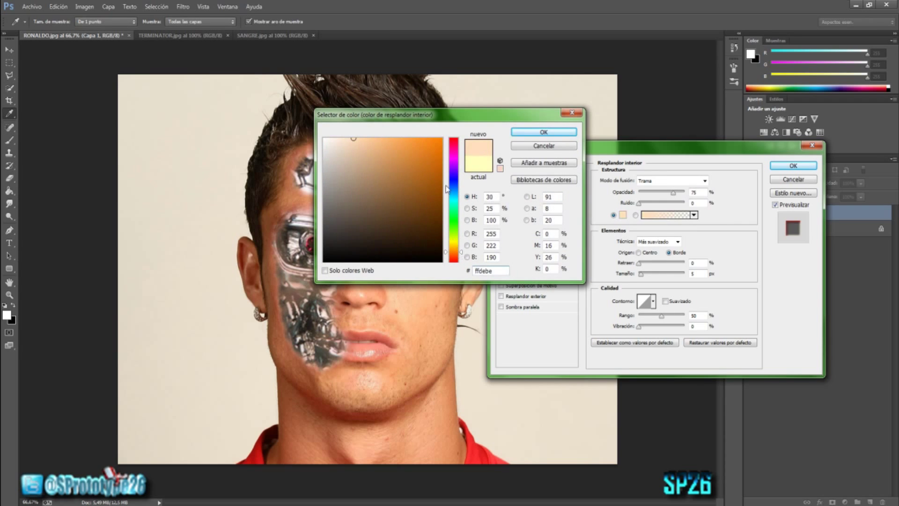
drag(434, 173, 443, 168)
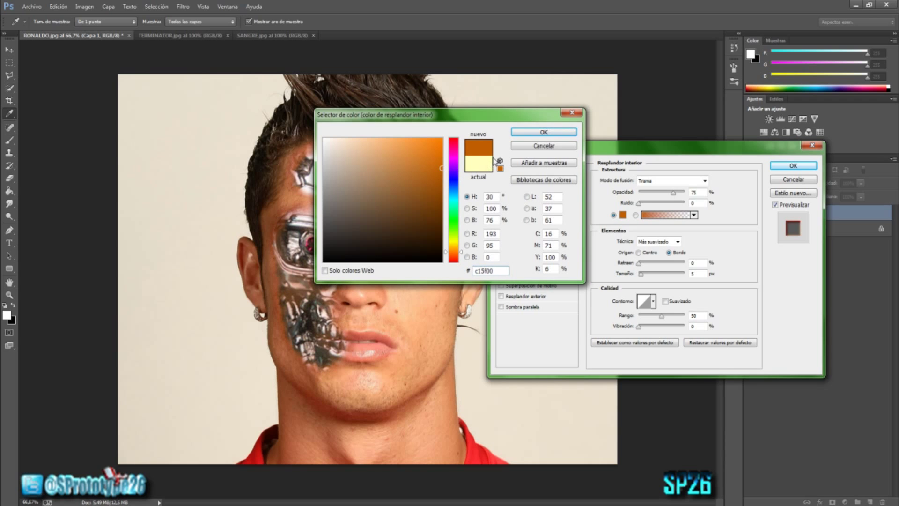
click(544, 132)
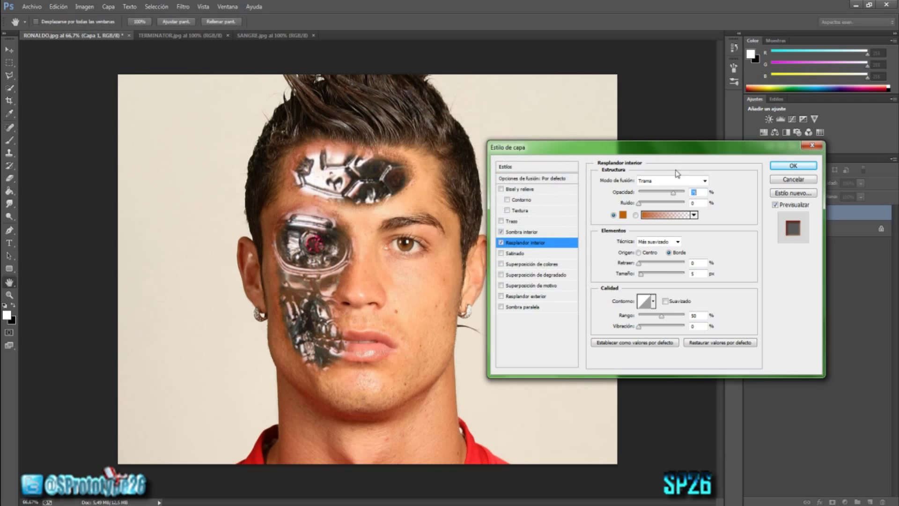
click(674, 181)
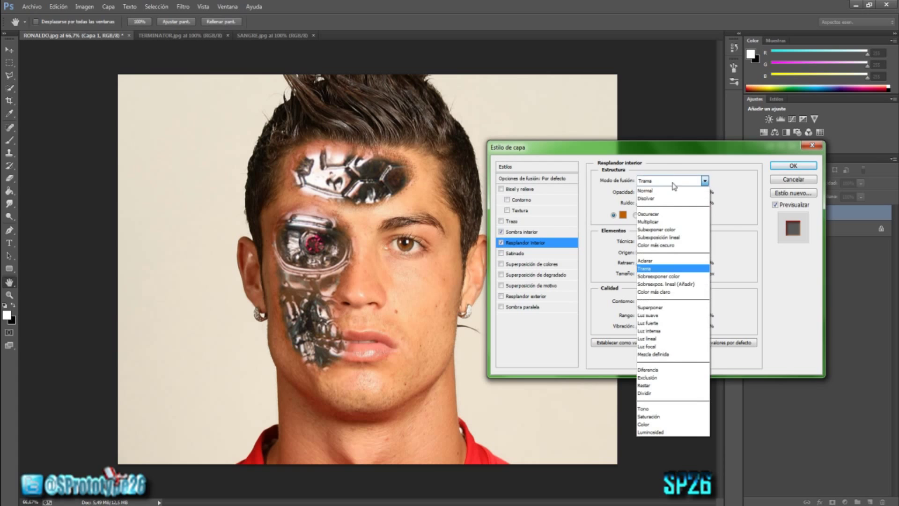
click(656, 221)
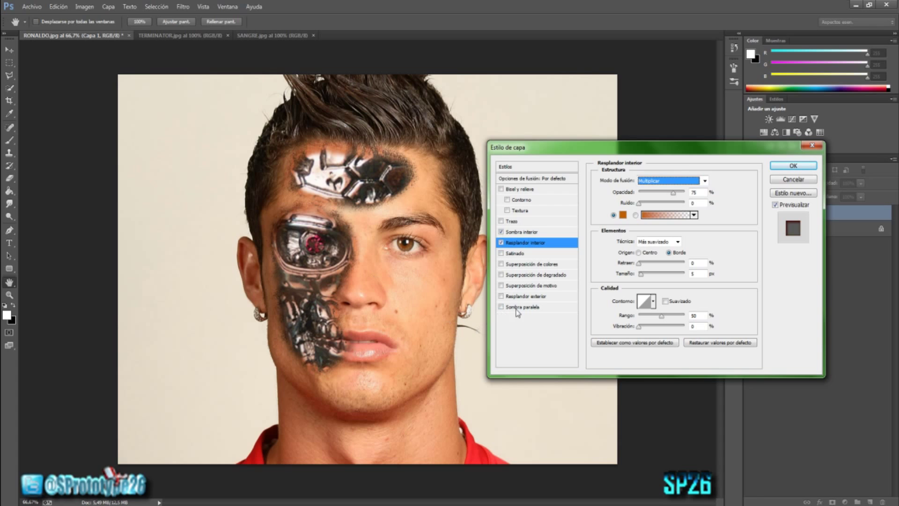
click(517, 307)
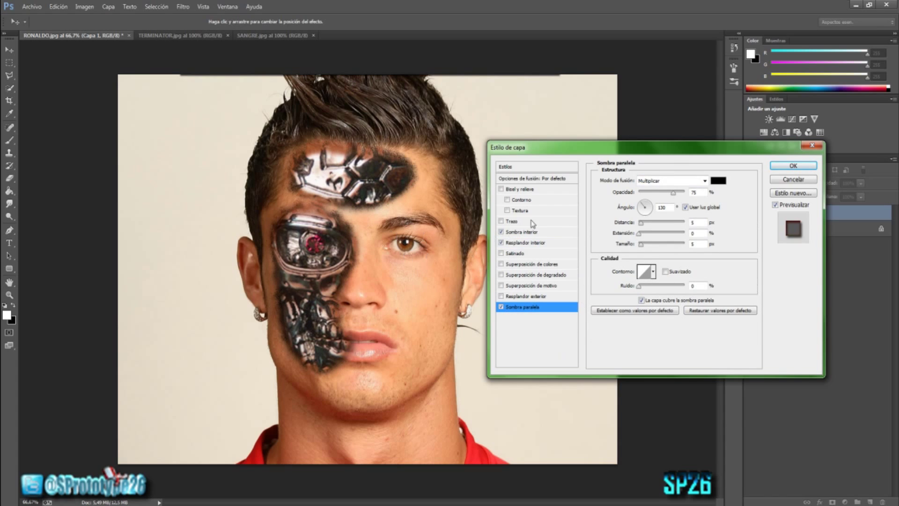
Step: Change the drop shadow colour to dark red b20000 (R 178, G 0, B 0)
click(719, 181)
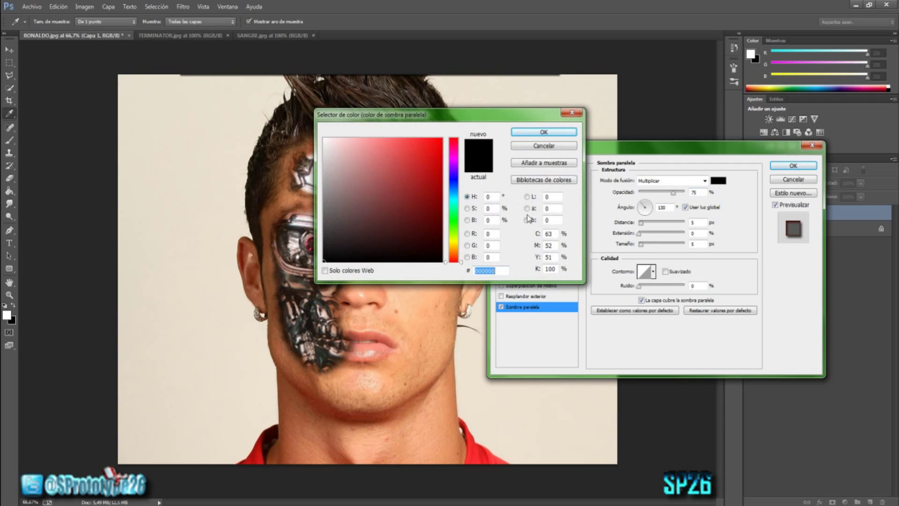
drag(441, 196, 442, 175)
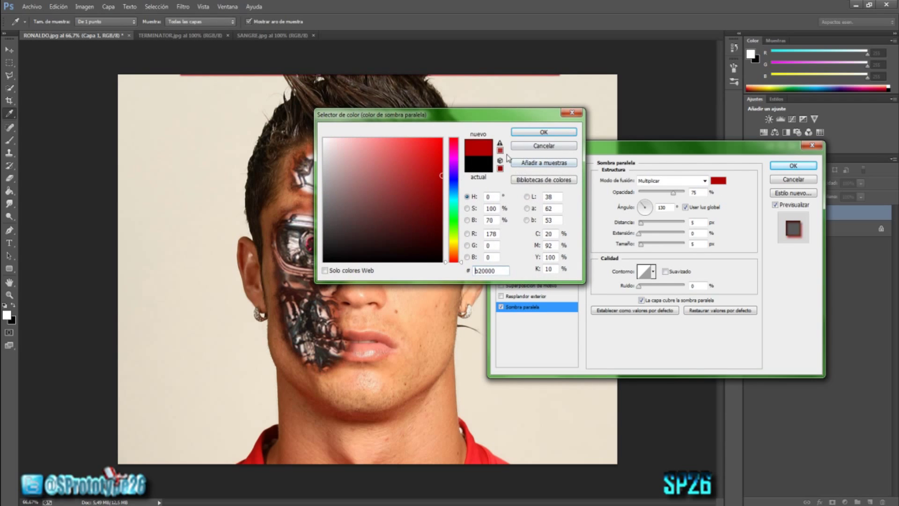
double_click(498, 270)
click(545, 133)
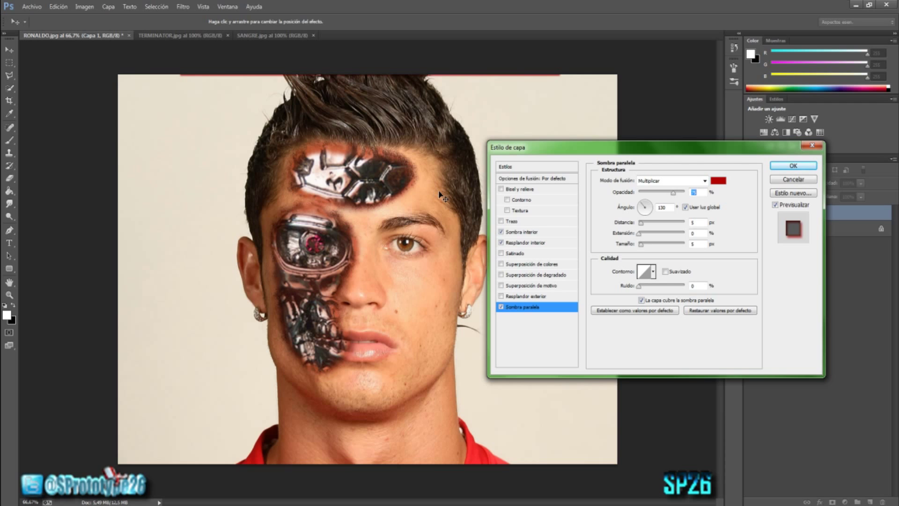
Step: Add a dark orange b23e06 outer glow and nudge its size slider
click(531, 297)
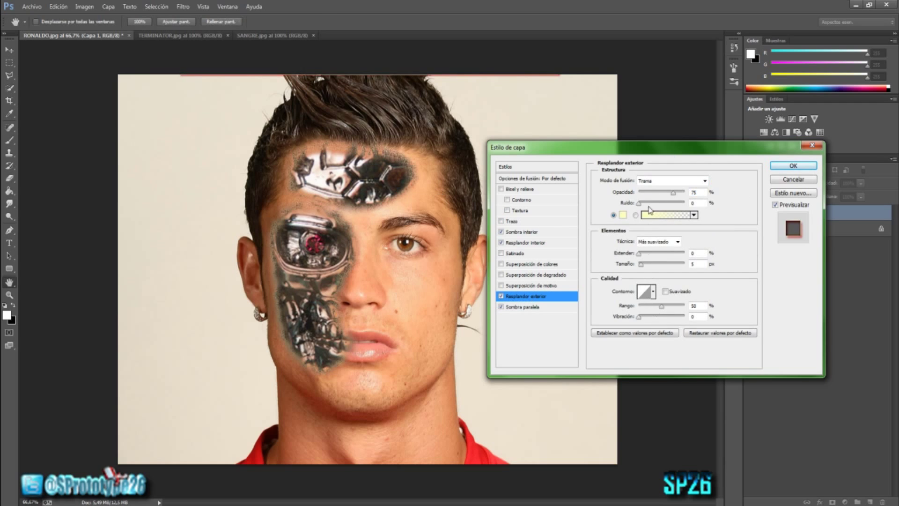
click(623, 215)
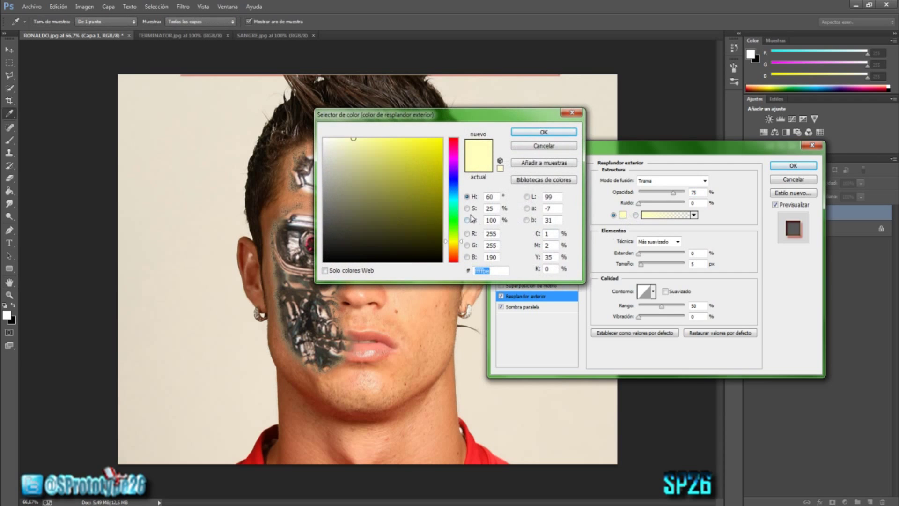
drag(462, 244, 462, 256)
drag(432, 167, 438, 175)
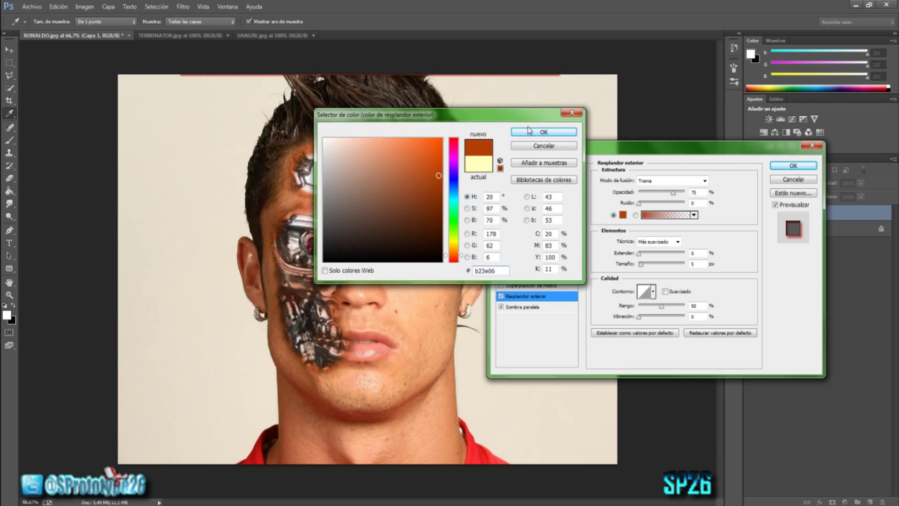
double_click(487, 271)
click(543, 133)
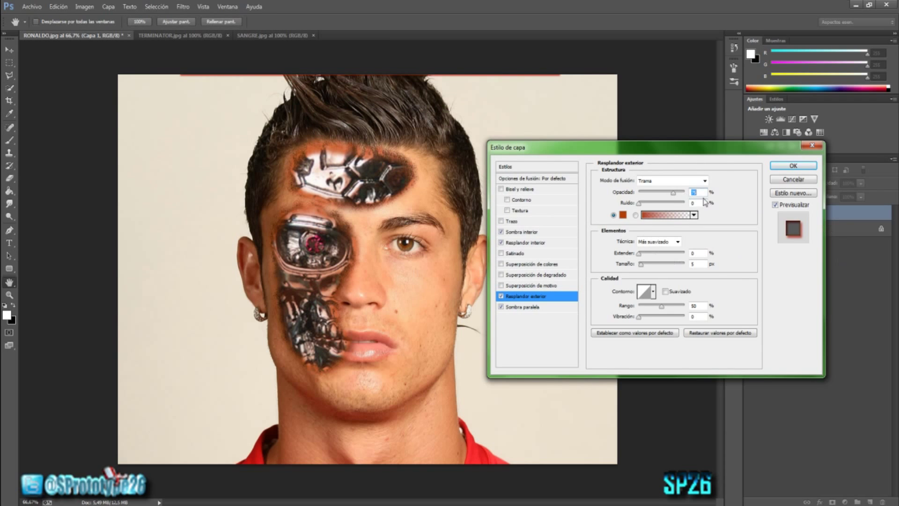
mouse_move(641, 265)
mouse_down()
mouse_move(654, 271)
mouse_move(643, 272)
mouse_up()
Step: Add a little noise to the inner shadow and apply the layer style with OK
click(522, 232)
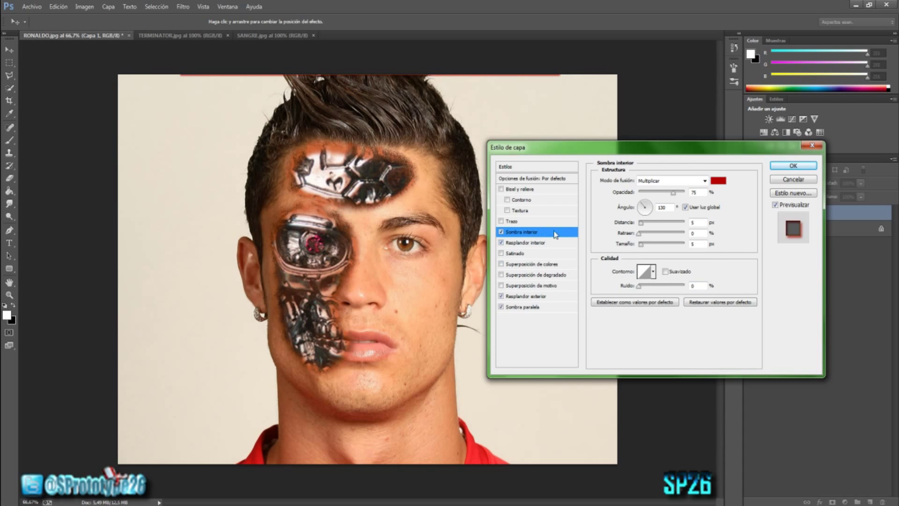
drag(640, 288, 661, 294)
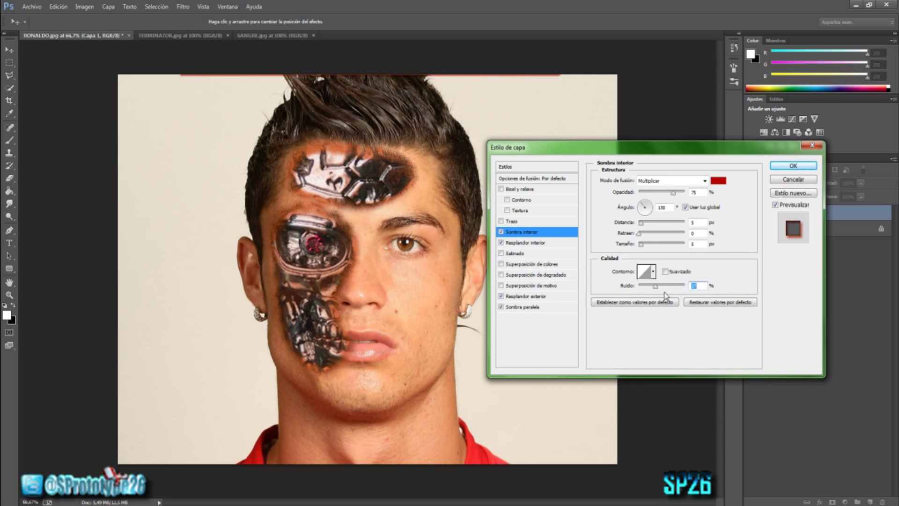
drag(655, 287, 656, 291)
drag(655, 287, 646, 290)
click(793, 165)
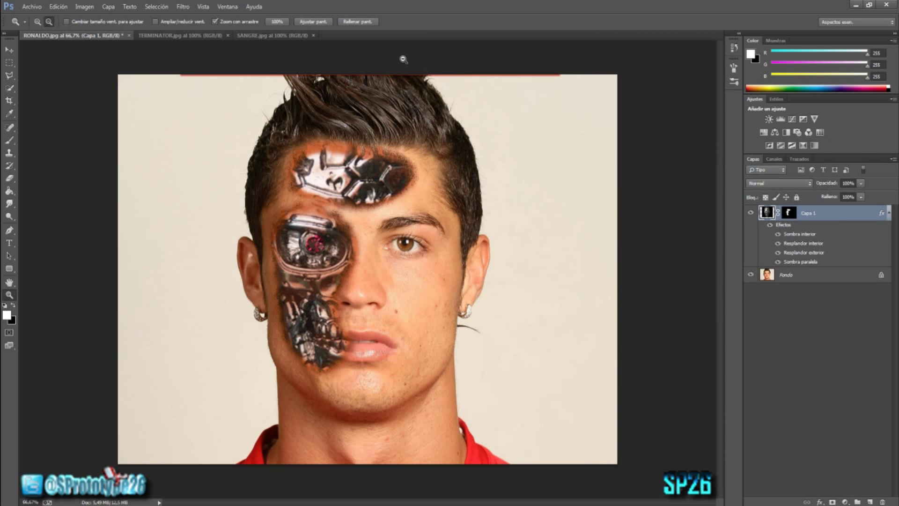
Step: Bring the SANGRE.jpg blood splatter into RONALDO.jpg as Capa 2 in Multiply mode
click(294, 36)
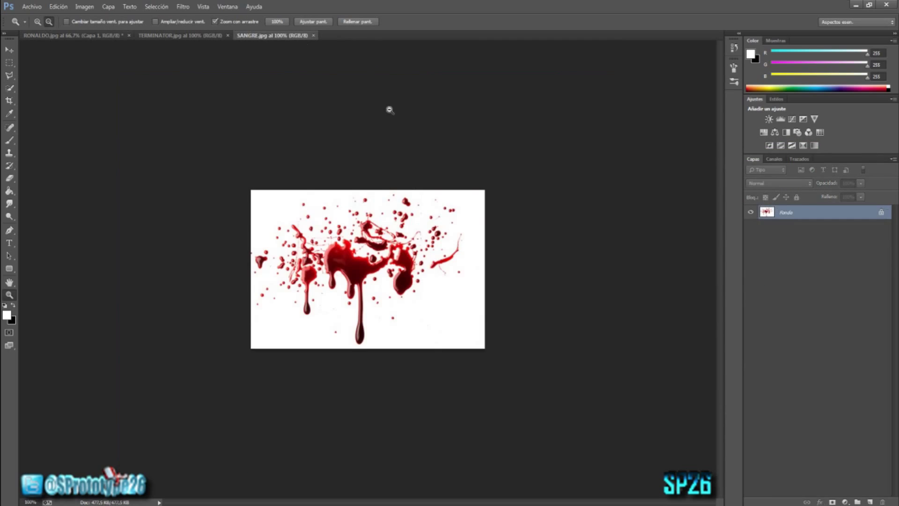
click(10, 62)
mouse_move(197, 177)
mouse_down()
mouse_move(523, 409)
mouse_move(553, 343)
mouse_up()
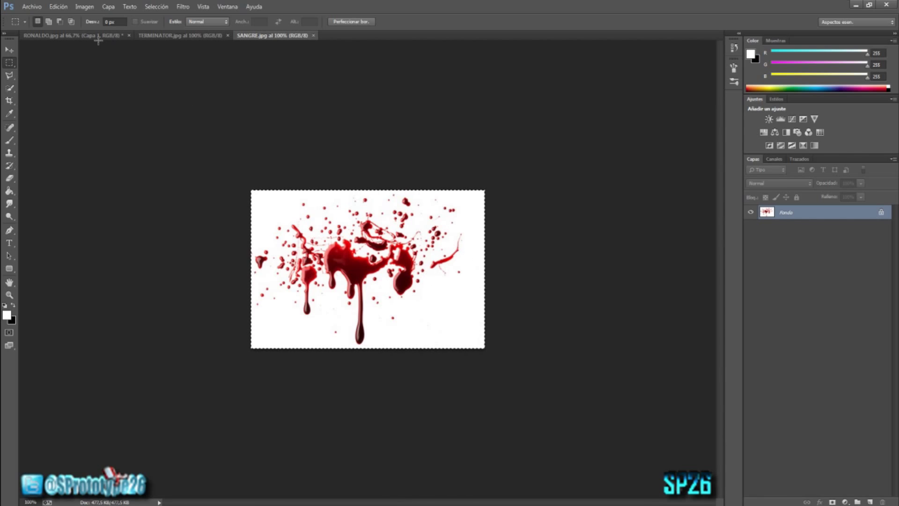
click(71, 37)
key(ctrl+v)
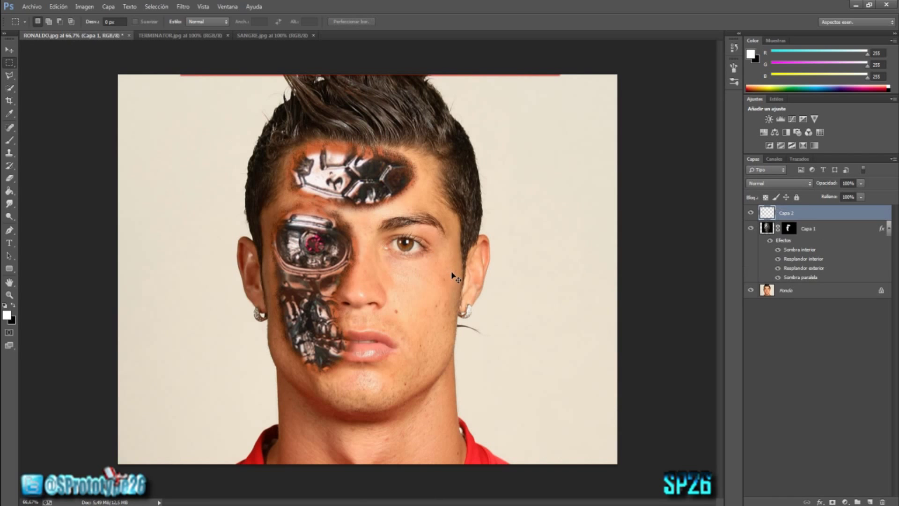
click(779, 184)
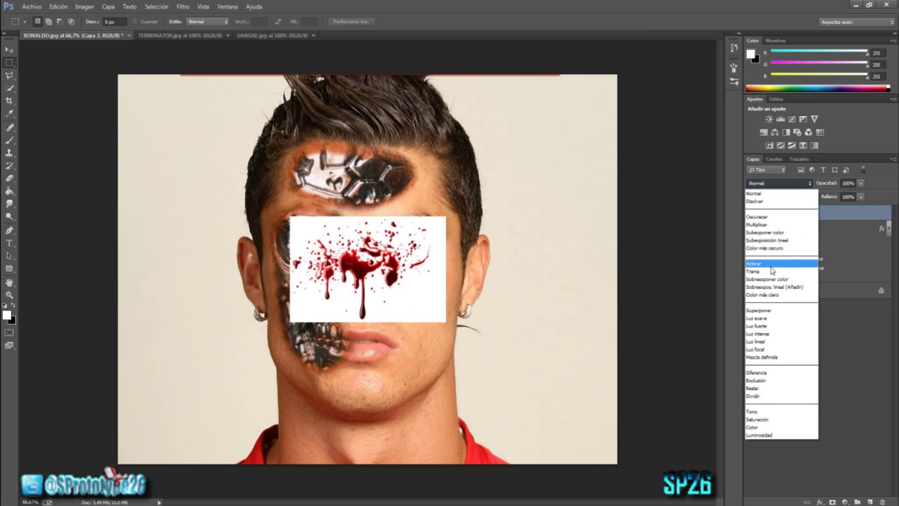
click(758, 225)
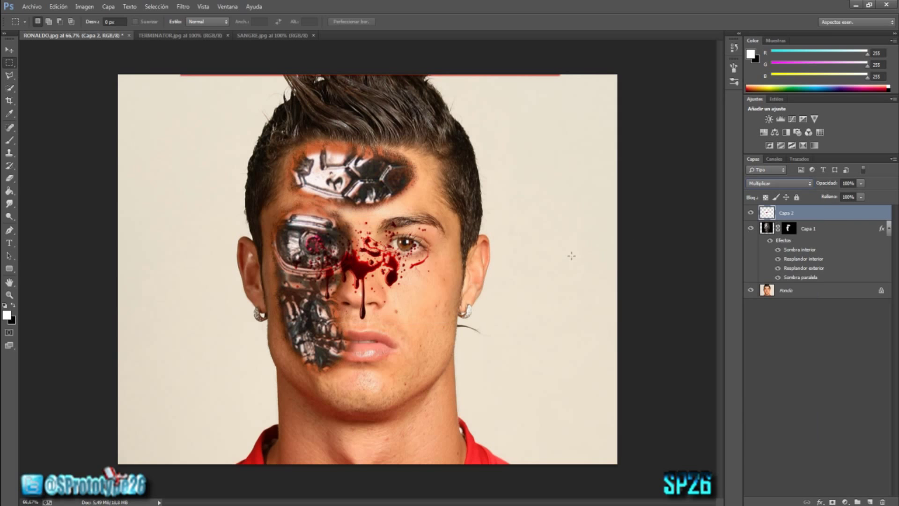
Step: Free-transform the blood splatter: shrink it, widen it and place it on the forehead plate
key(ctrl+t)
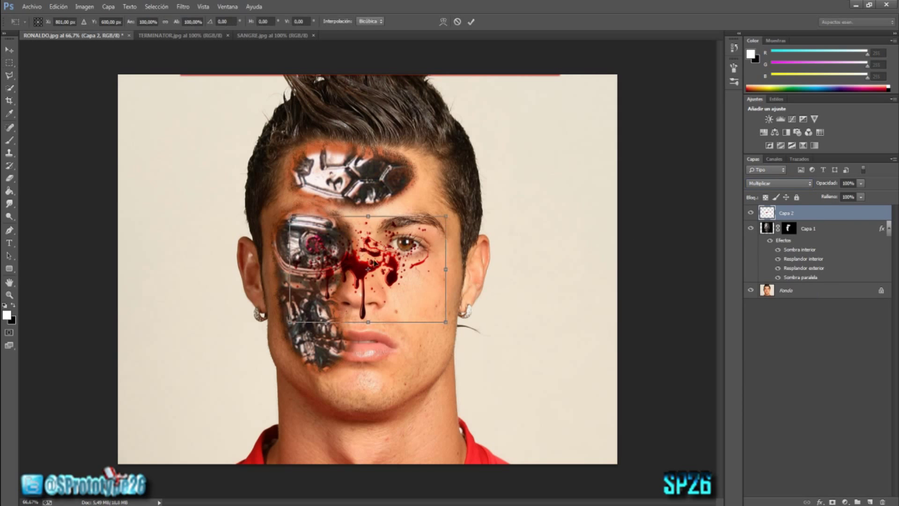
mouse_move(386, 257)
mouse_down()
mouse_move(362, 218)
mouse_move(356, 233)
mouse_up()
drag(413, 182, 358, 227)
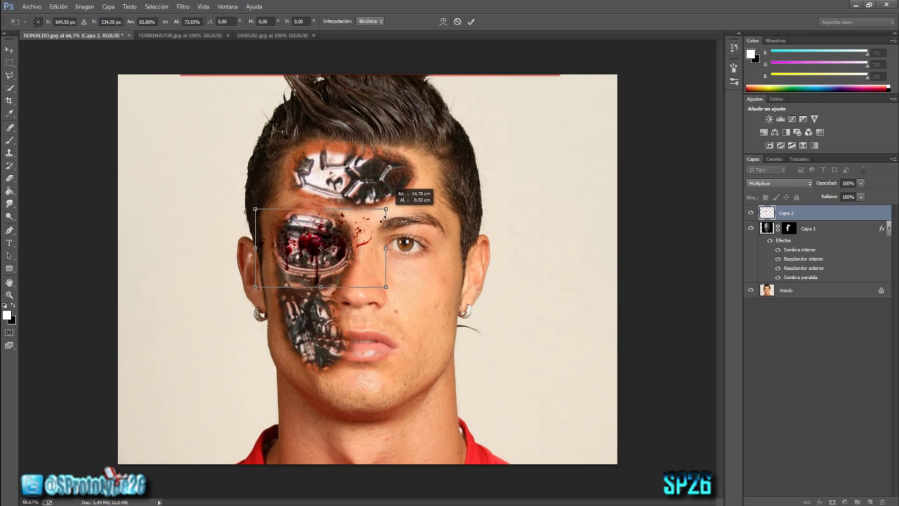
drag(337, 235, 380, 136)
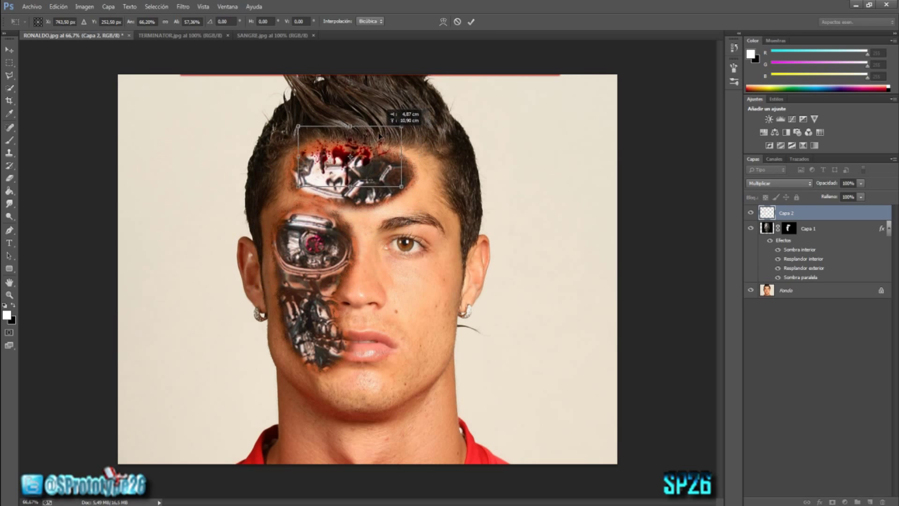
mouse_move(380, 135)
mouse_down()
mouse_move(371, 134)
mouse_move(413, 126)
mouse_up()
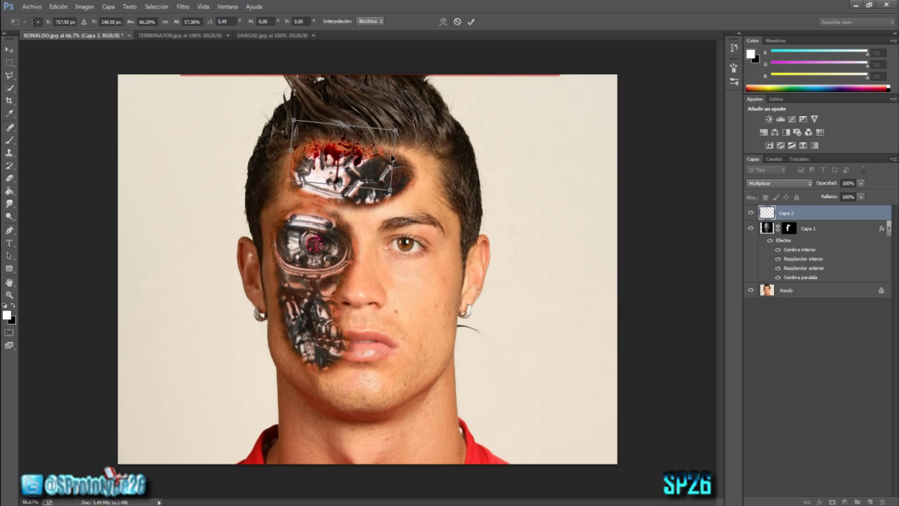
drag(393, 161, 406, 163)
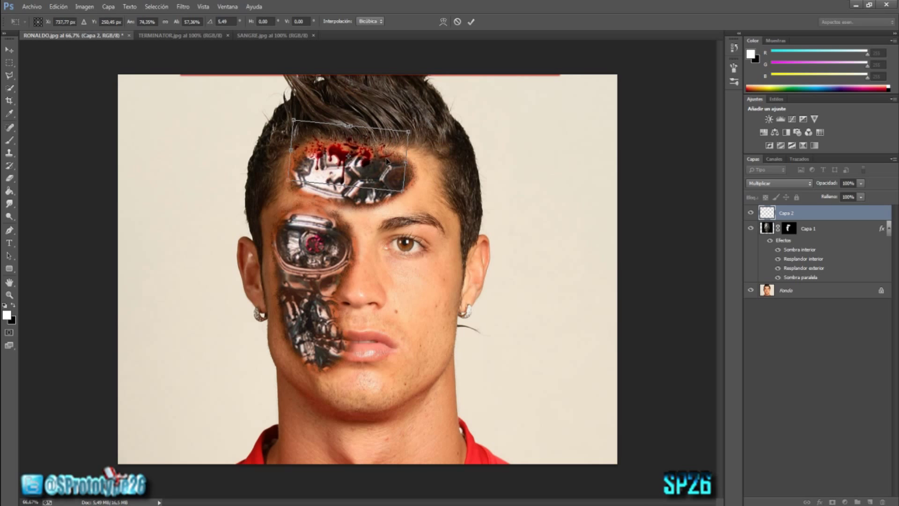
key(Return)
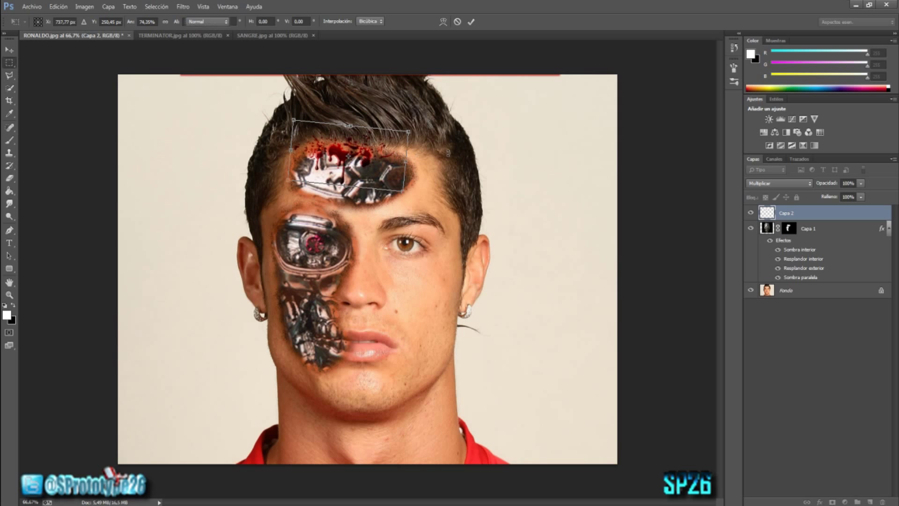
click(861, 184)
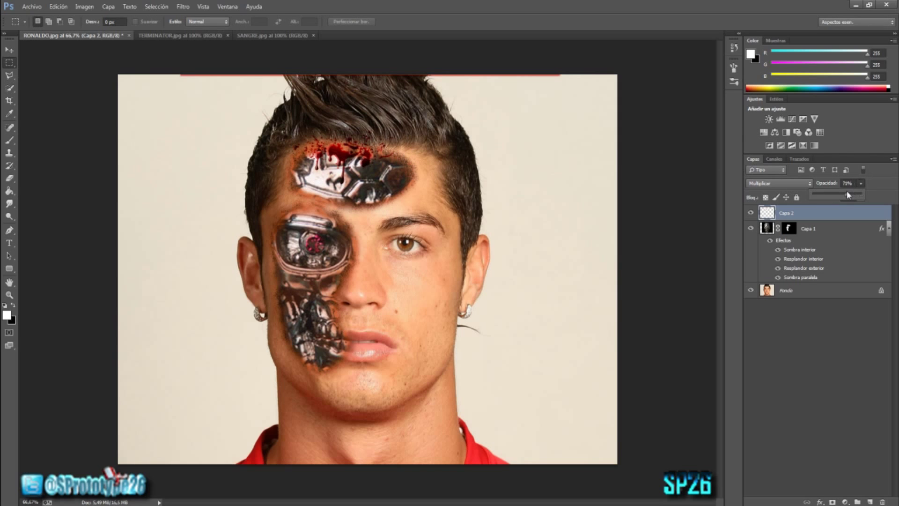
Step: Raise Capa 2's opacity, then try an inner shadow on it and cancel the layer style
drag(846, 191, 852, 194)
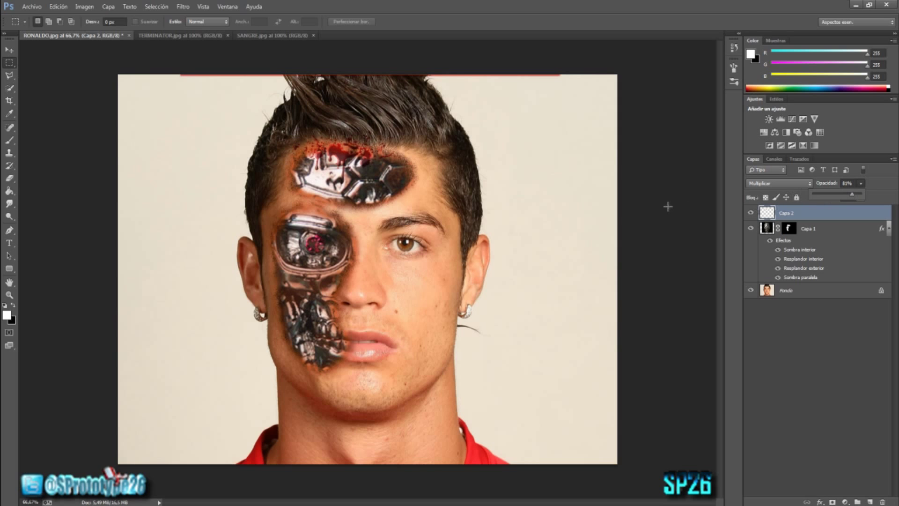
double_click(859, 214)
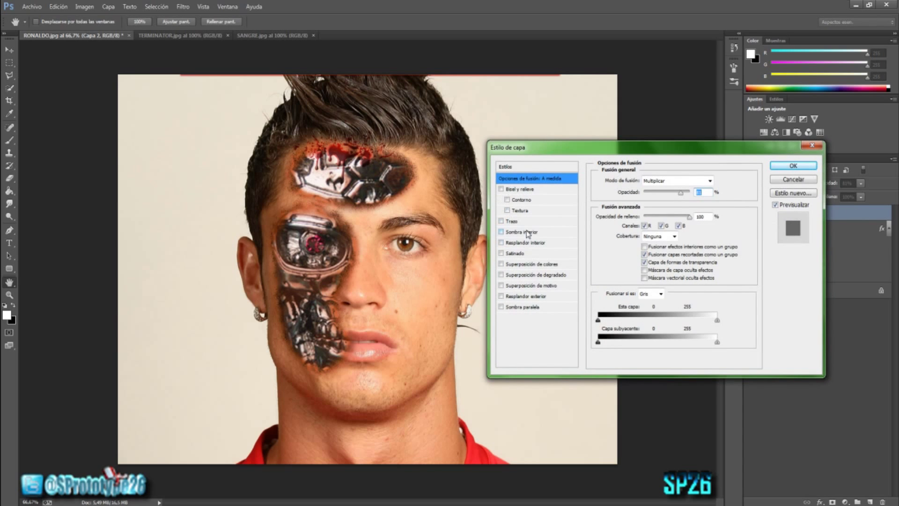
click(510, 232)
click(501, 232)
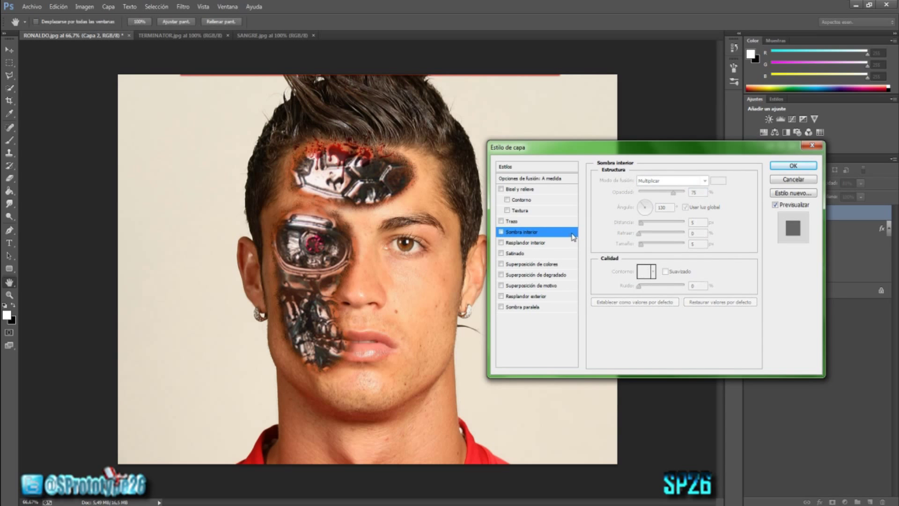
click(812, 145)
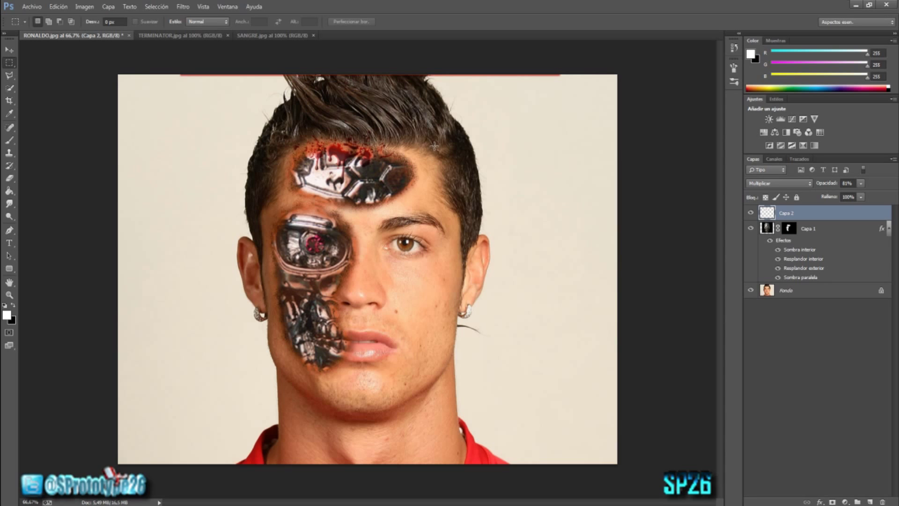
Step: Set Capa 2's opacity to 90% and add a new empty layer, Capa 3, above it
click(861, 182)
drag(864, 196, 867, 198)
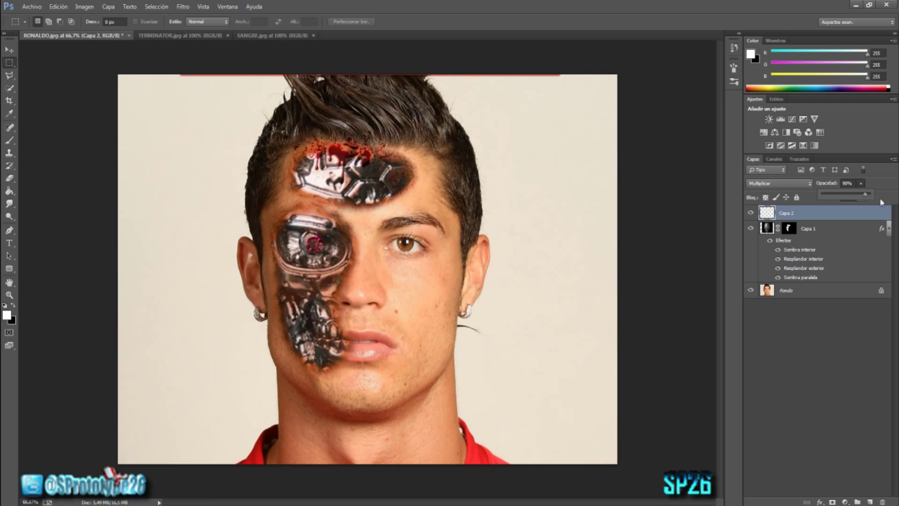
click(858, 134)
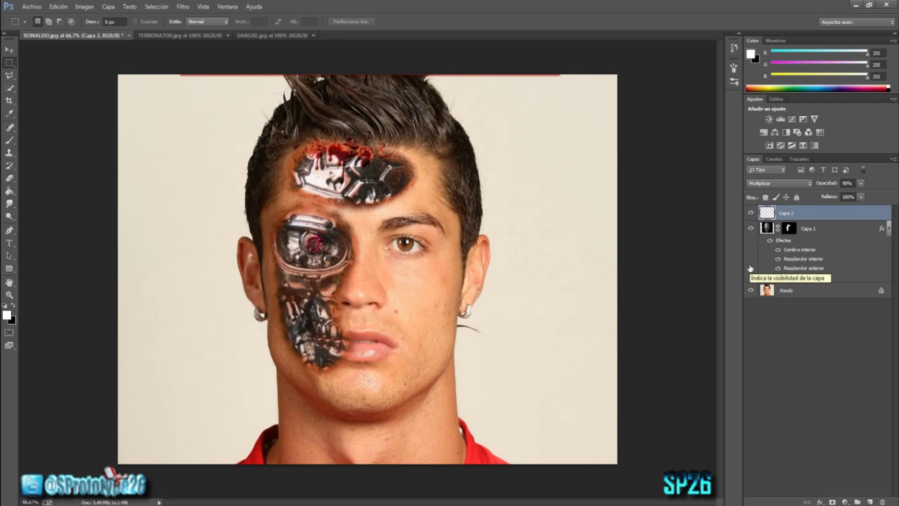
click(870, 502)
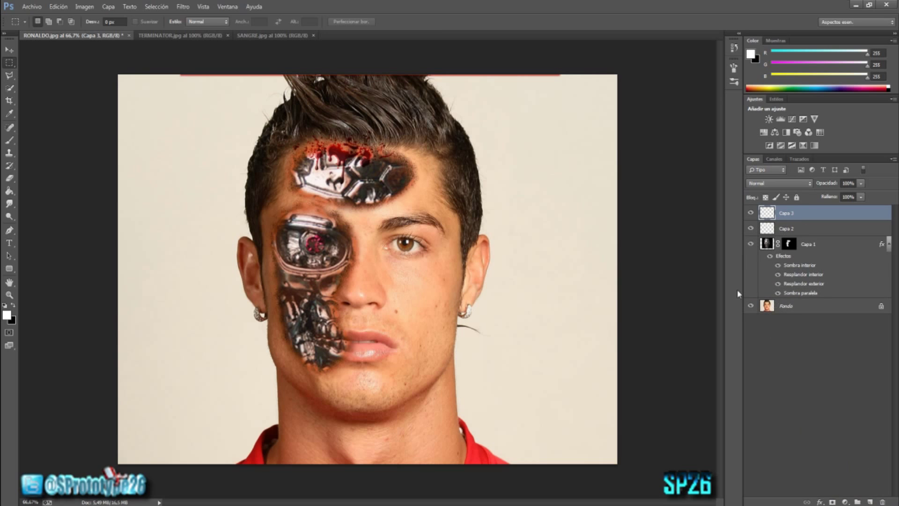
Step: Draw a circular elliptical selection over the cyborg eye socket
right_click(11, 67)
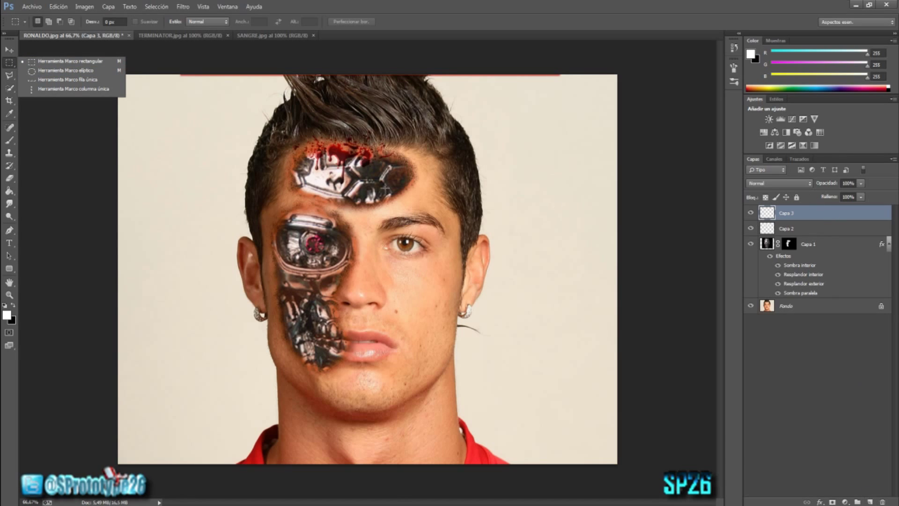
click(70, 70)
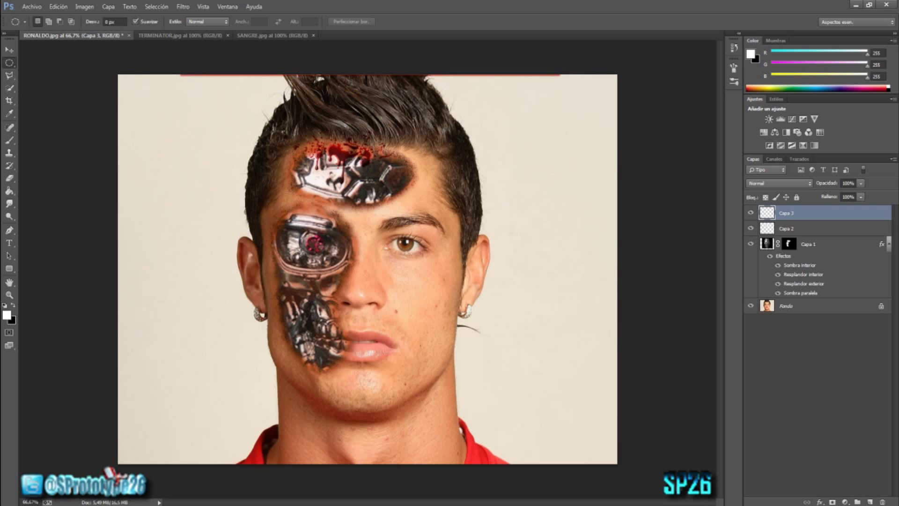
drag(308, 233, 324, 252)
Step: Set the foreground colour to ff0000 and blend the red eye layer in Multiply
click(10, 113)
click(6, 315)
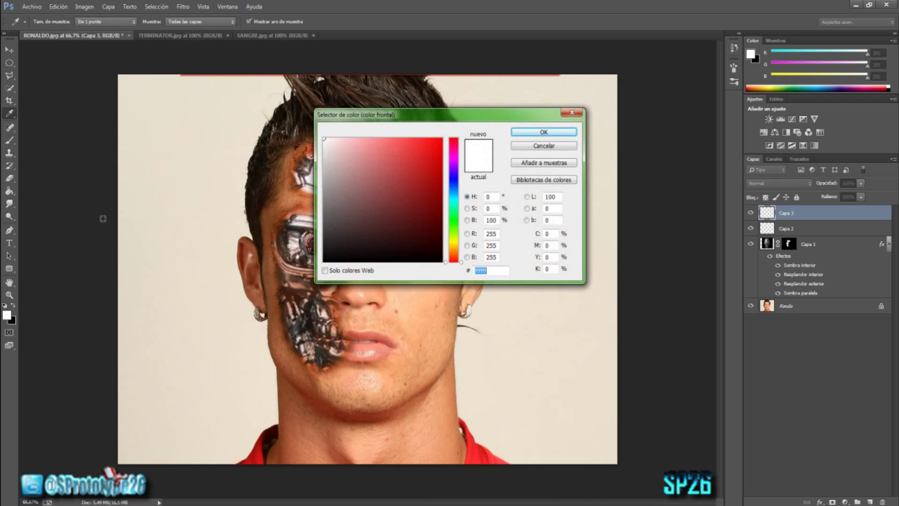
text(ff0000)
click(522, 136)
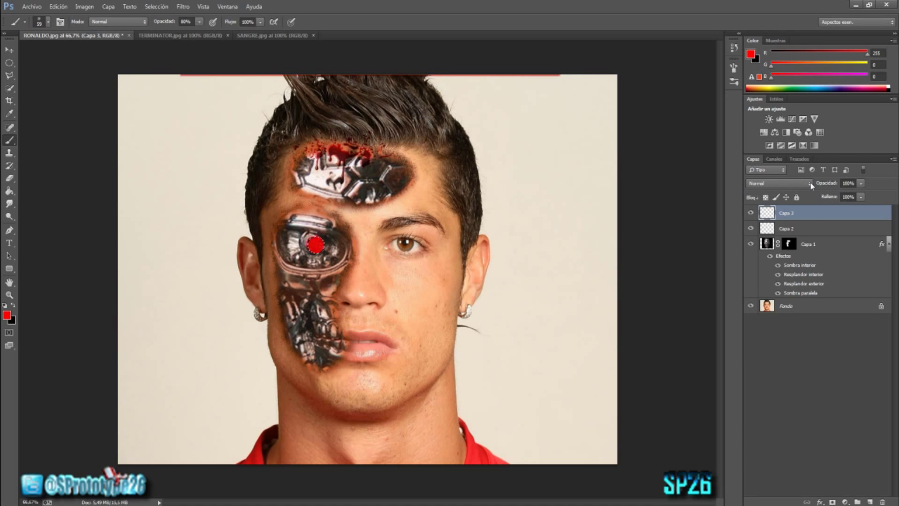
click(810, 182)
click(778, 228)
click(775, 184)
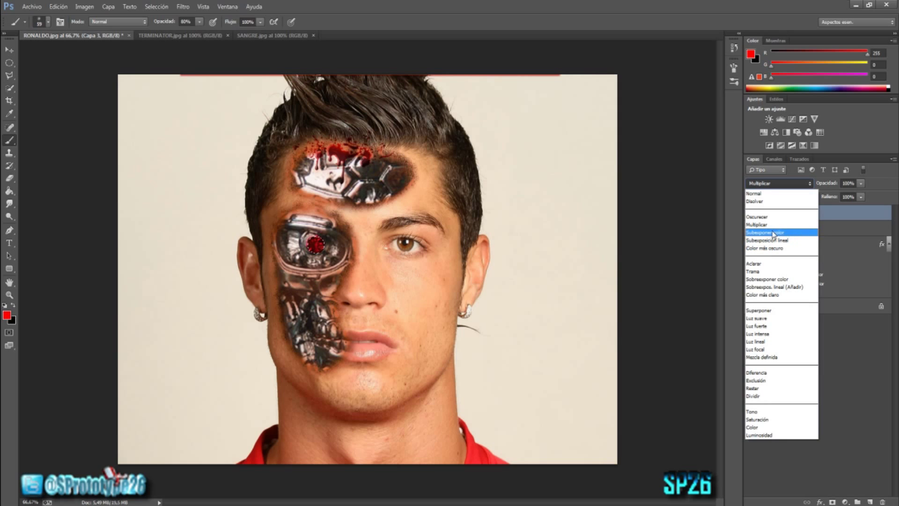
Step: Keep the red eye layer in Multiply and fade its opacity to 60%
click(756, 225)
click(860, 184)
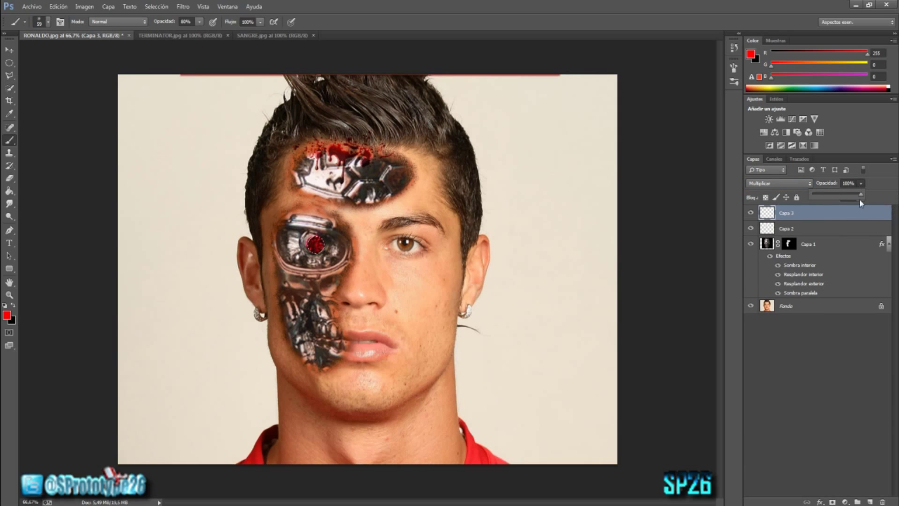
drag(854, 194, 849, 195)
click(9, 63)
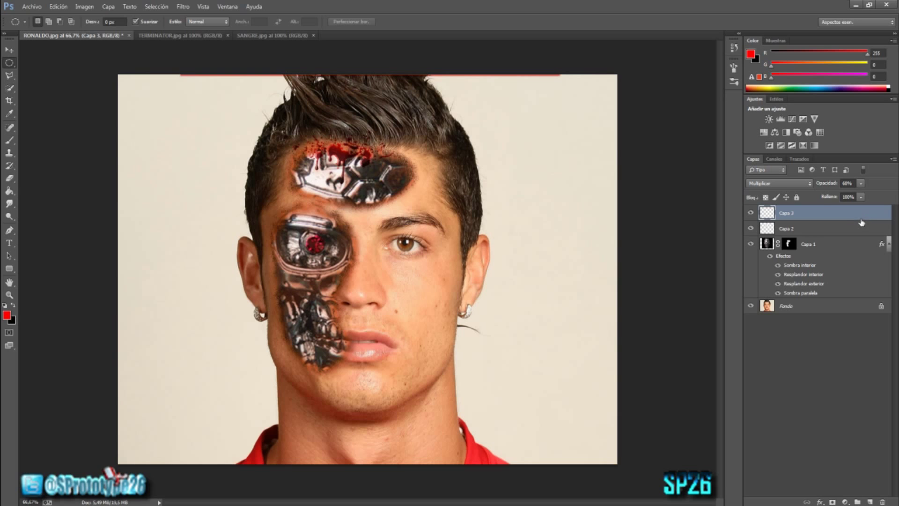
Step: Give Capa 3 bevel and emboss with contour, drop shadow, inner shadow and outer glow
double_click(851, 223)
click(511, 190)
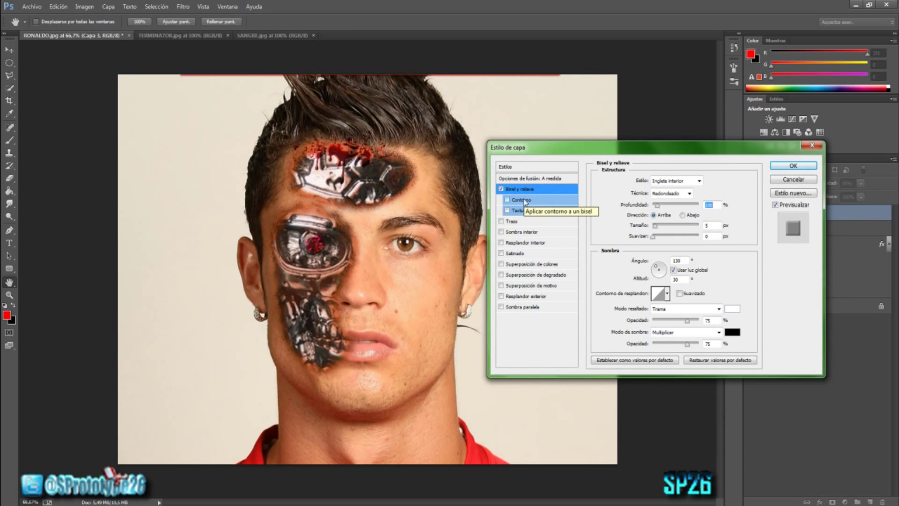
click(506, 200)
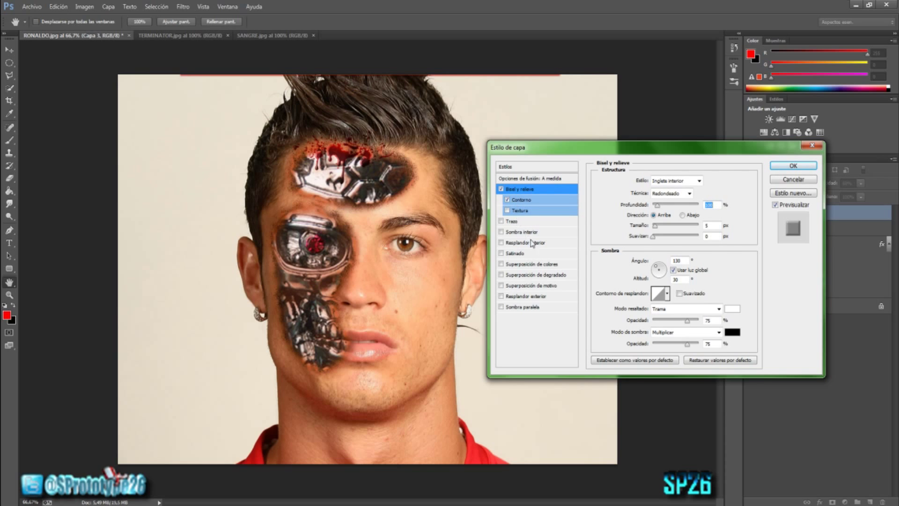
click(501, 307)
click(529, 232)
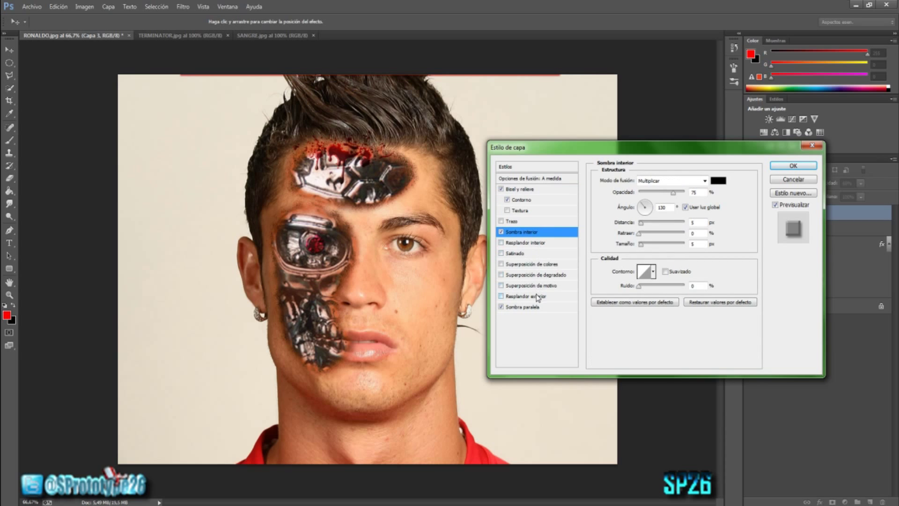
click(539, 296)
Step: Make the outer glow pure red ff0000, slightly larger, and apply the styles
click(623, 215)
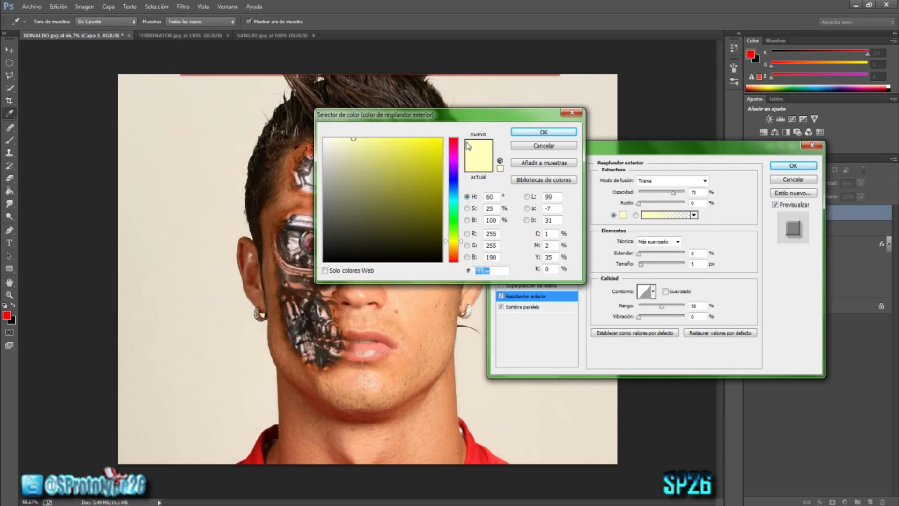
click(451, 137)
click(443, 139)
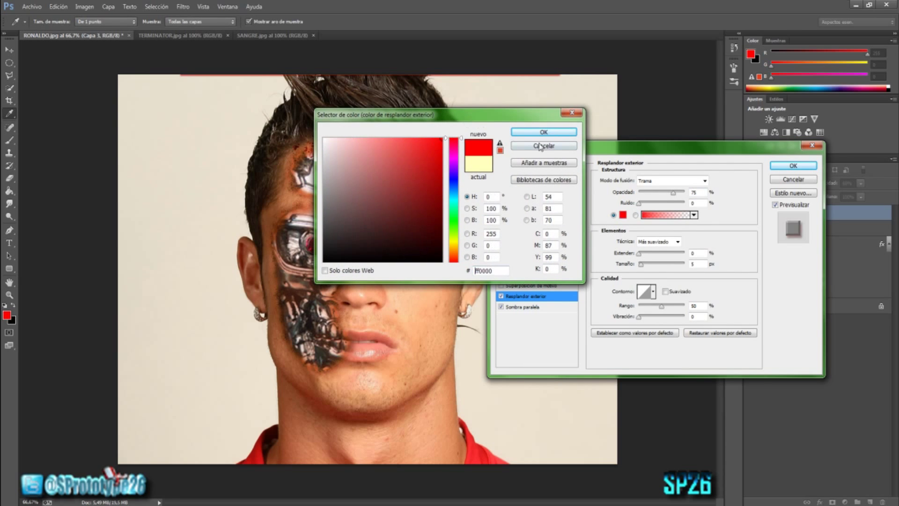
click(543, 132)
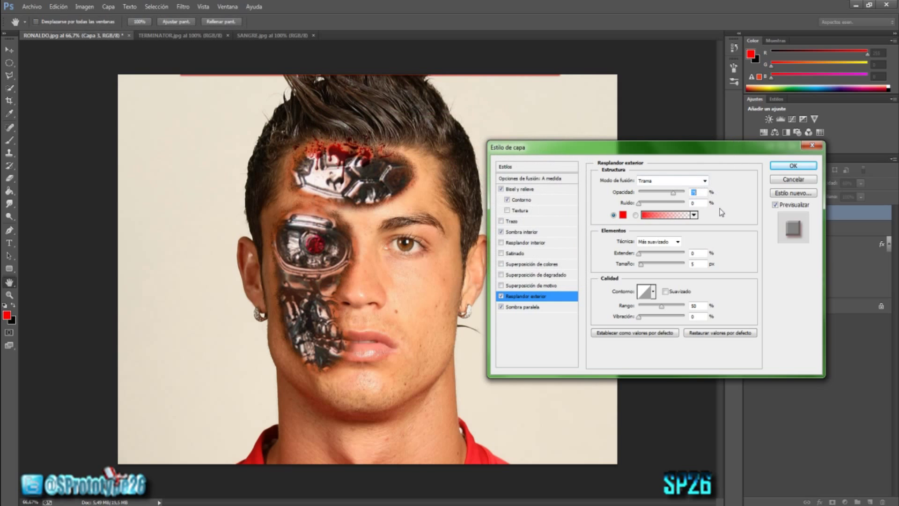
drag(640, 263, 645, 265)
click(794, 166)
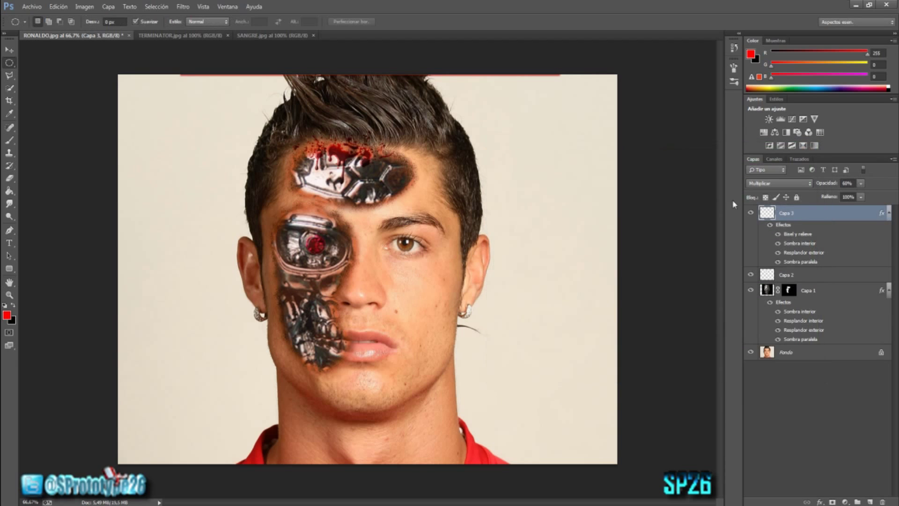
Step: Nudge the red eye two pixels left with Free Transform
key(ctrl+t)
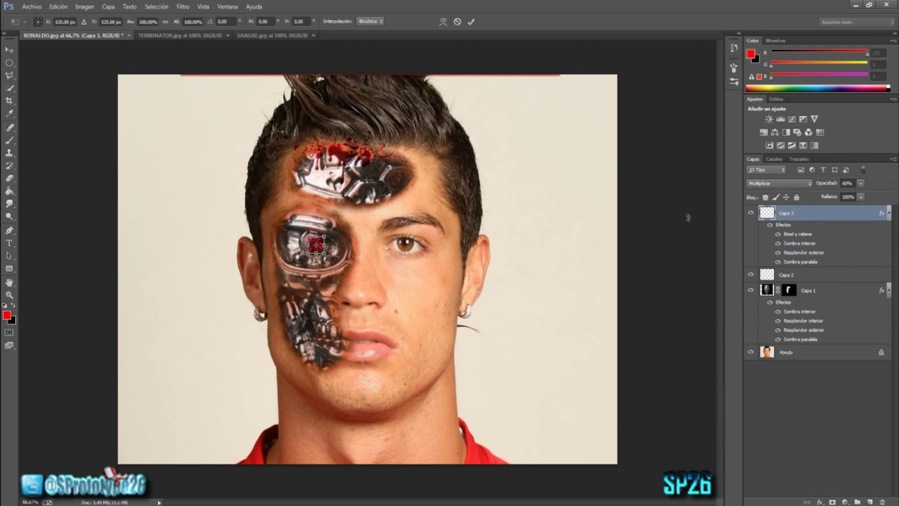
key(Left)
key(Left)
key(Left)
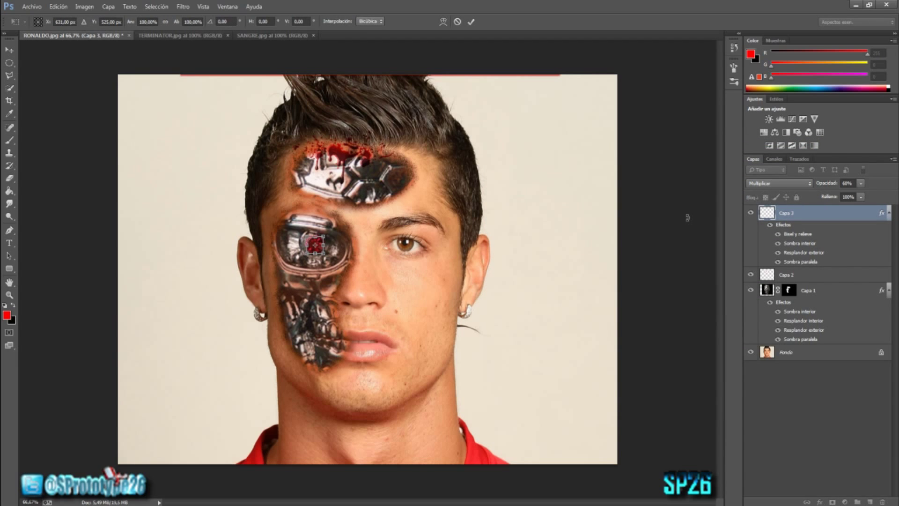
key(Left)
key(Left)
key(Return)
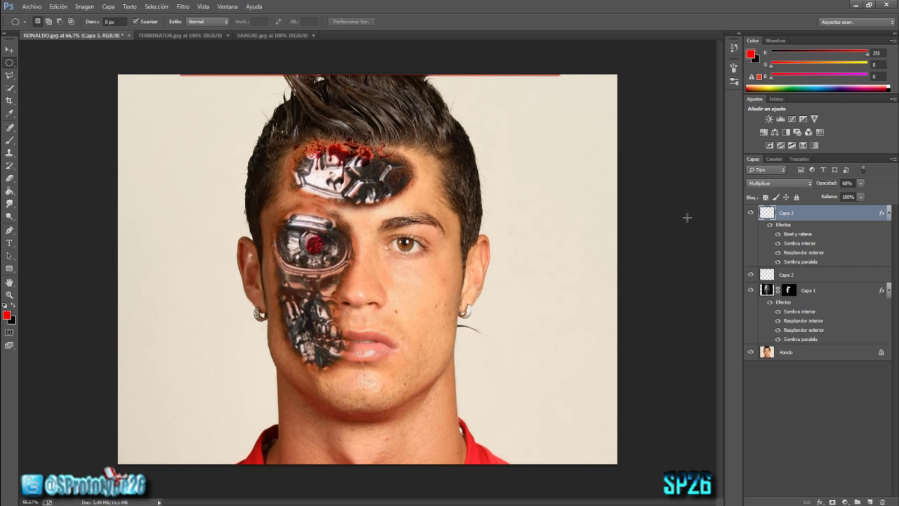
Step: Fade the red eye layer to 13% opacity and zoom out to the whole portrait
click(860, 184)
drag(855, 195, 841, 195)
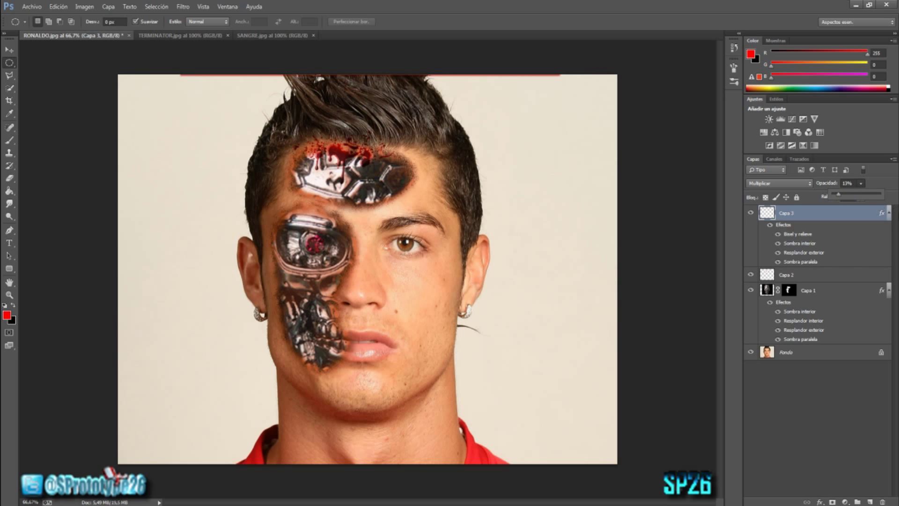
click(9, 295)
alt+click(271, 187)
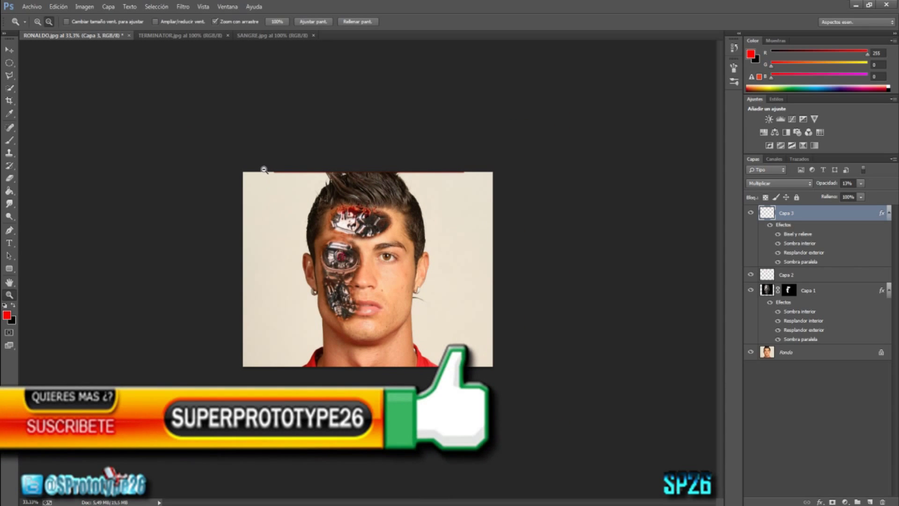
Step: Merge all visible layers into a single Fondo layer via Combinar visibles
right_click(823, 354)
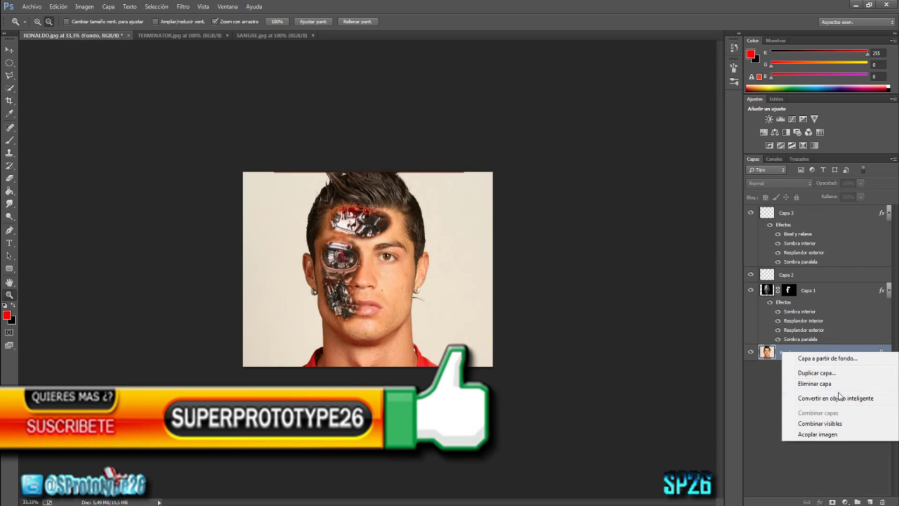
click(827, 426)
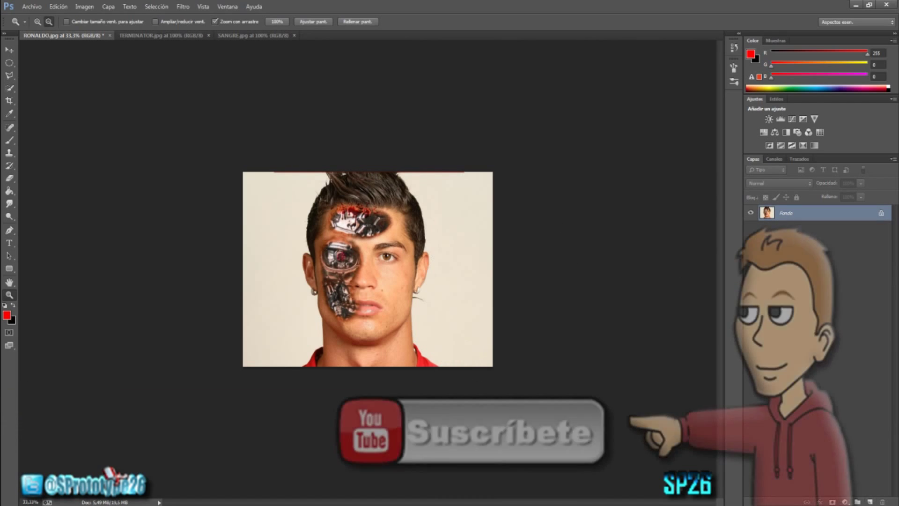
click(846, 501)
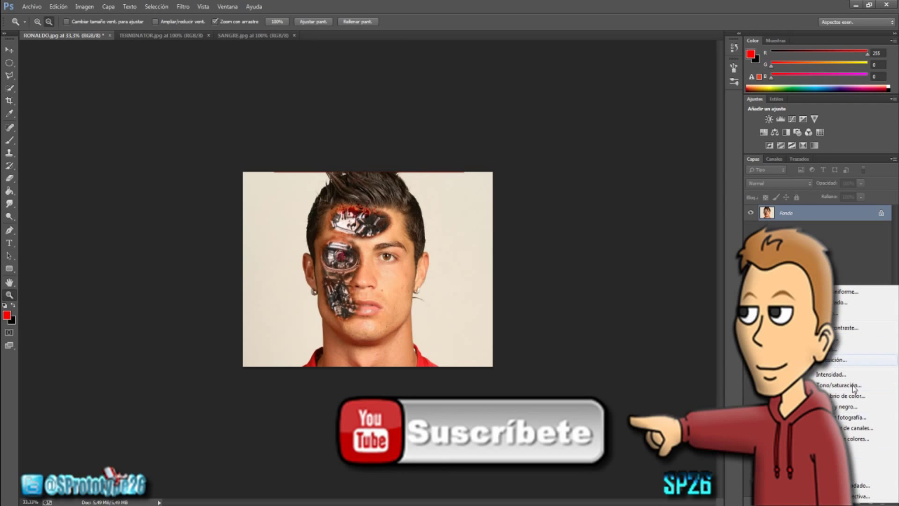
key(Escape)
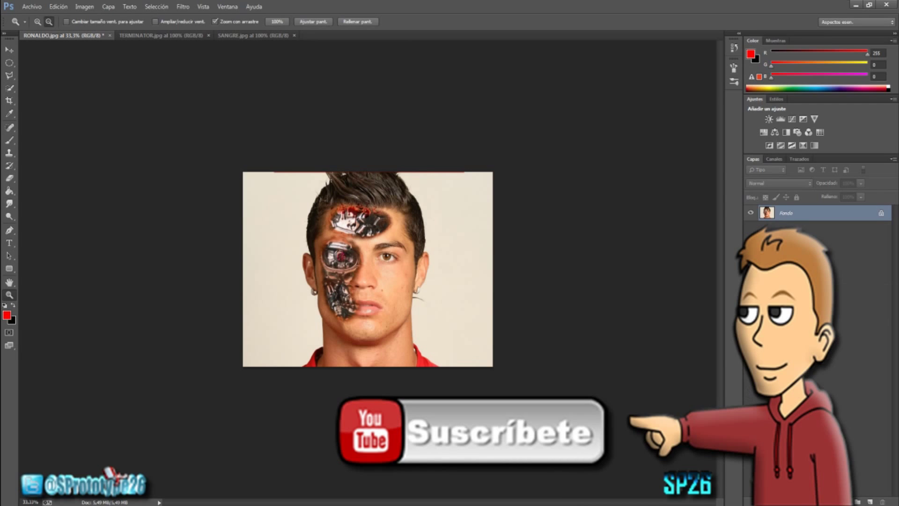